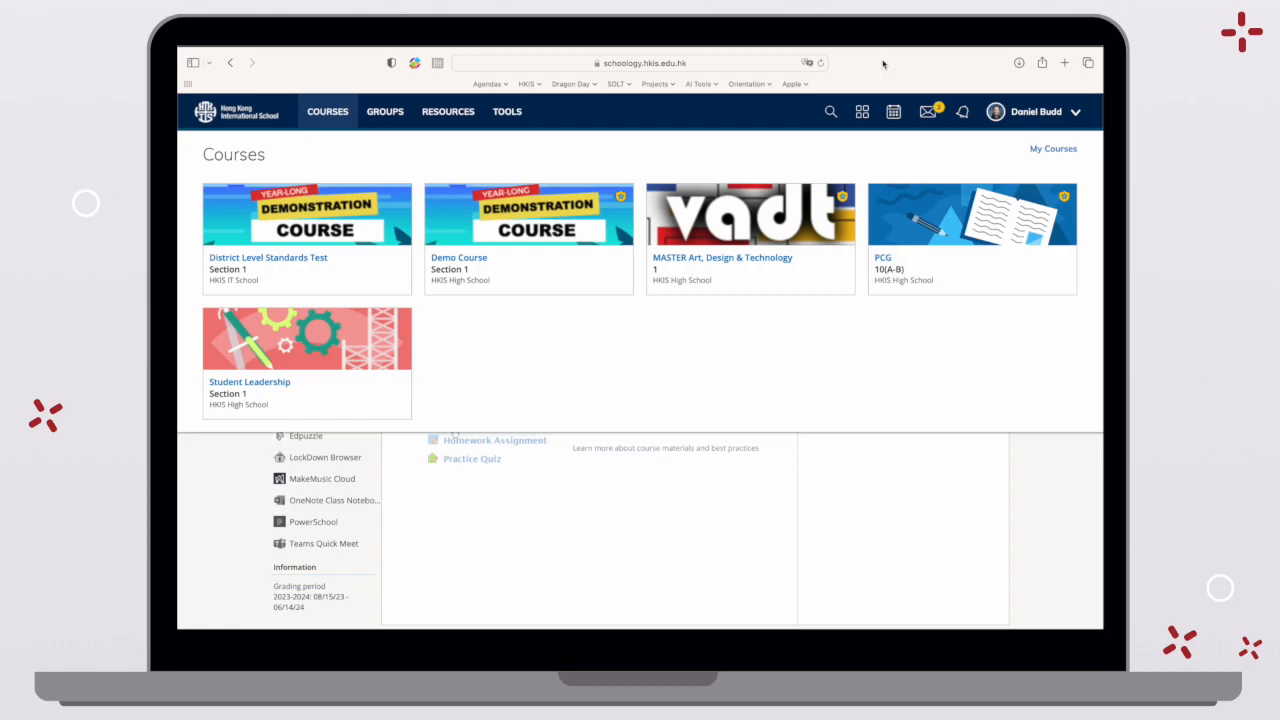
# Step: Open canva.com in a new browser tab
pyautogui.press('super+t')
pyautogui.write('hkis')
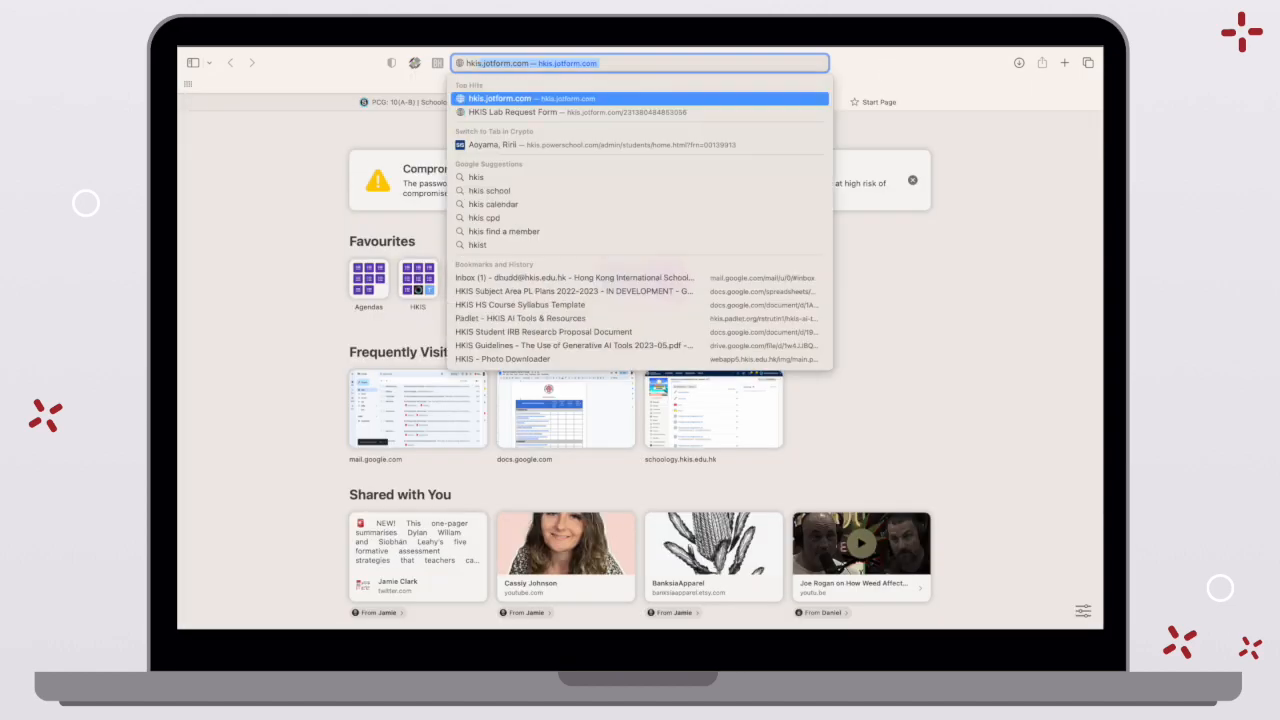
pyautogui.press('BackSpace')
pyautogui.press('BackSpace')
pyautogui.press('BackSpace')
pyautogui.press('BackSpace')
pyautogui.press('BackSpace')
pyautogui.write('canva.com — www.canva')
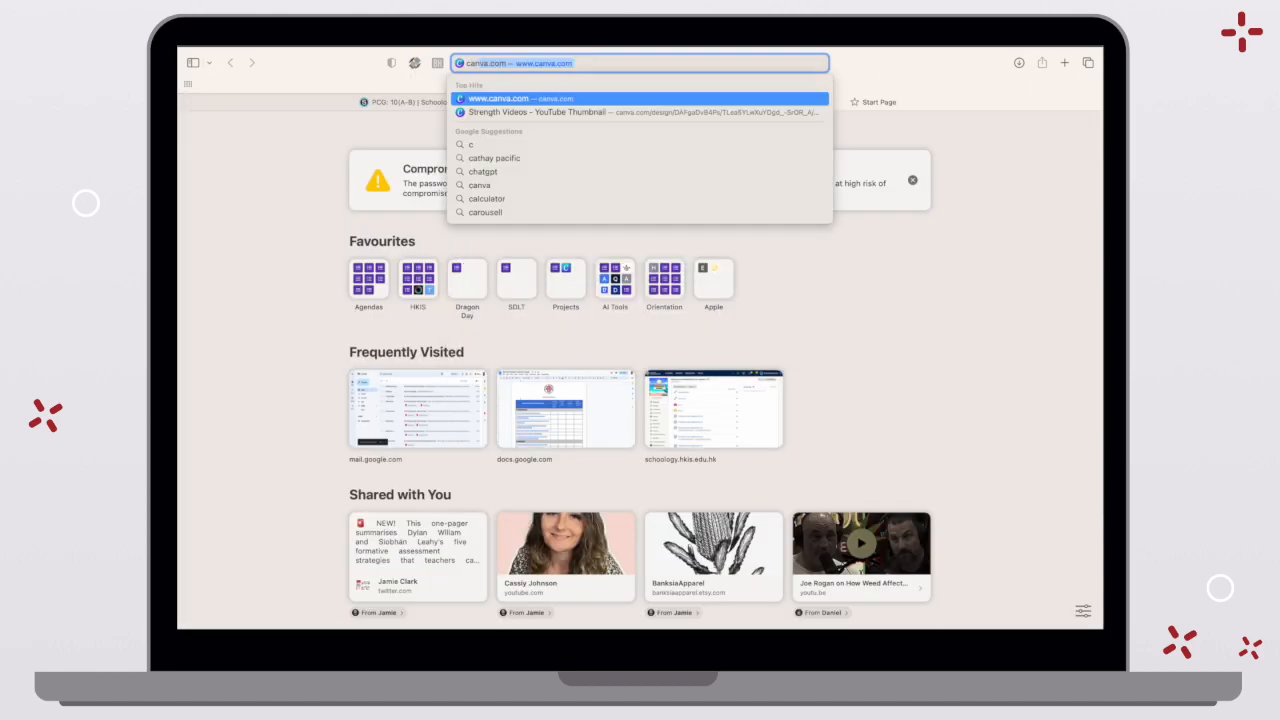
pyautogui.press('Return')
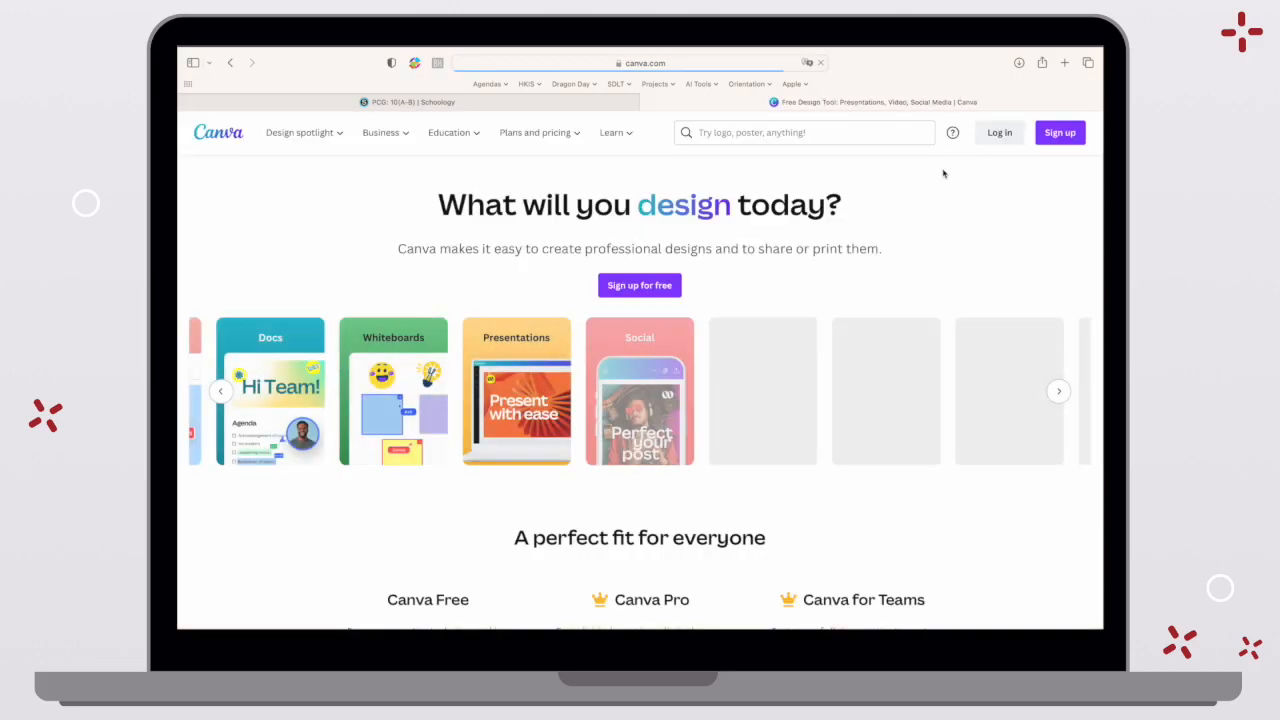
# Step: Log in to Canva with the Google account and create a blank Presentation (16:9) design
pyautogui.click(1001, 134)
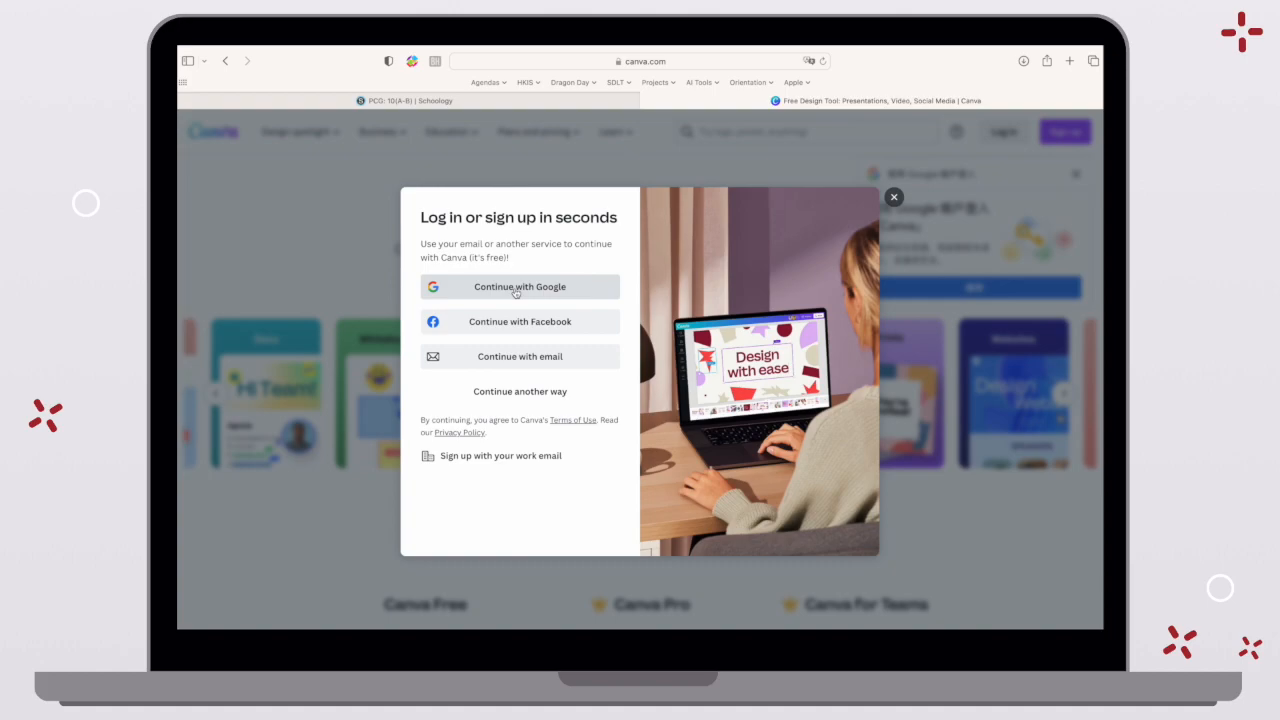
pyautogui.click(516, 288)
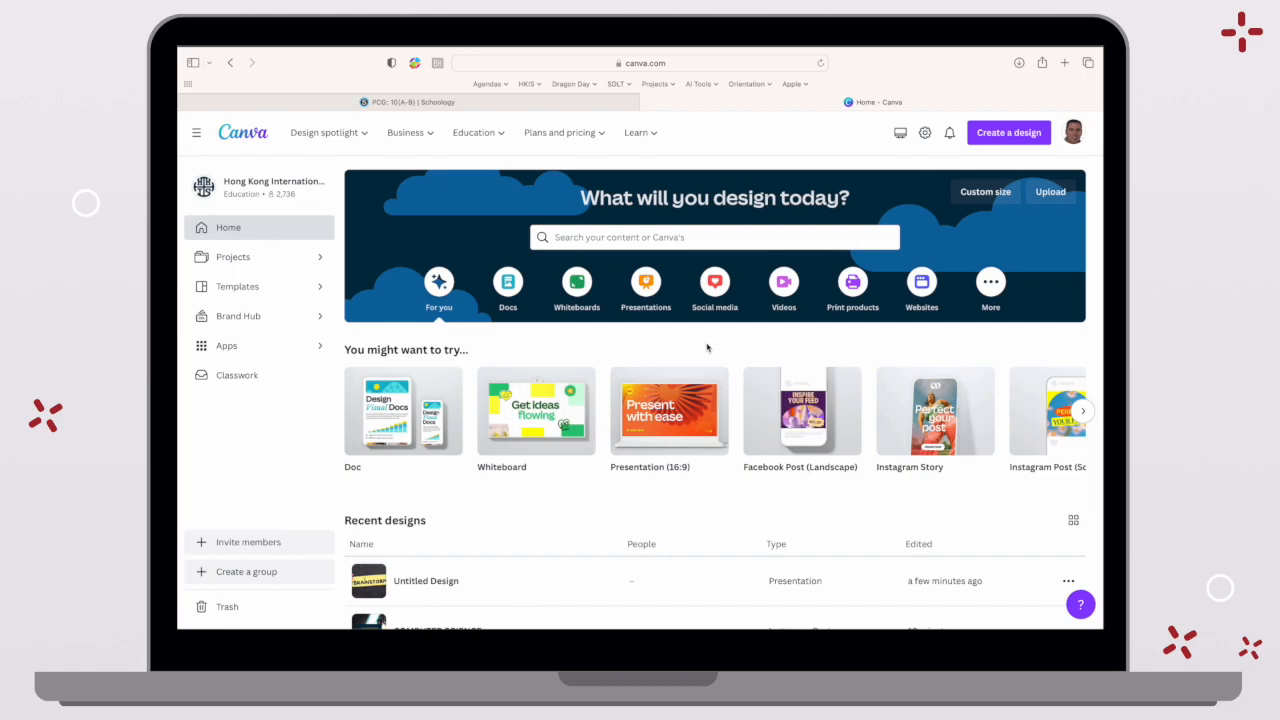
pyautogui.click(673, 428)
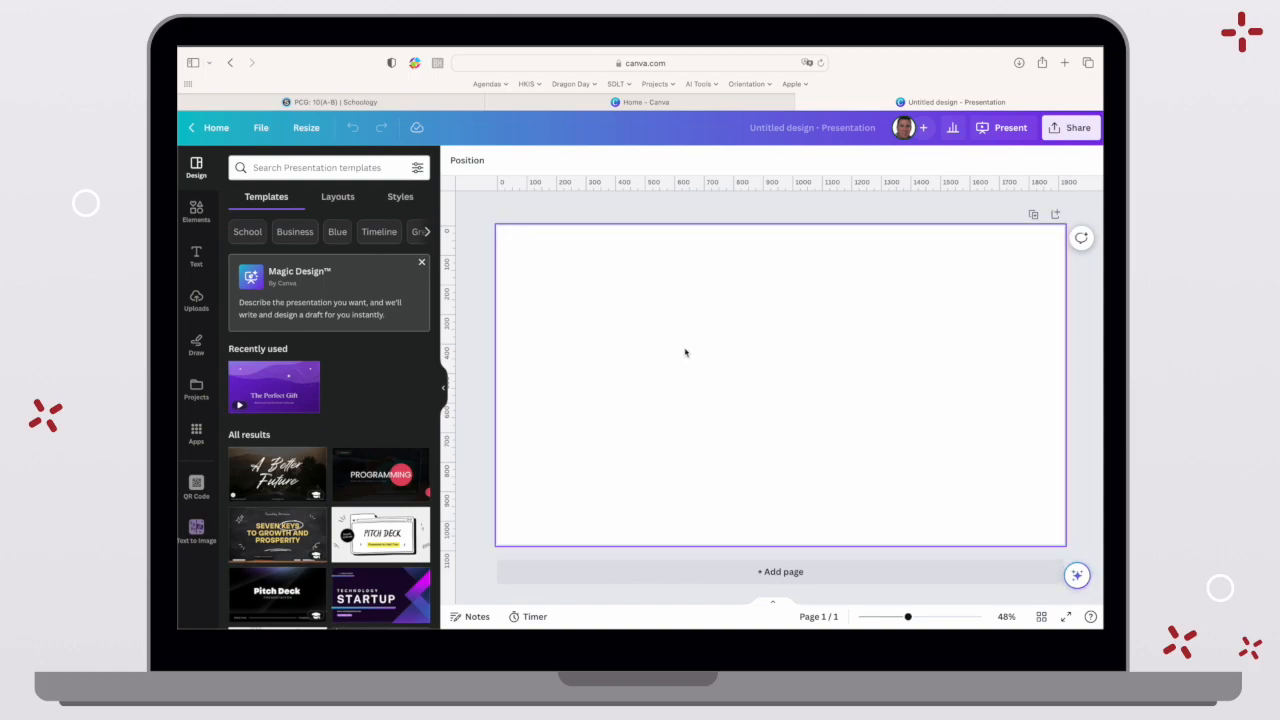
# Step: Search the design elements for "Computer Science"
pyautogui.click(197, 211)
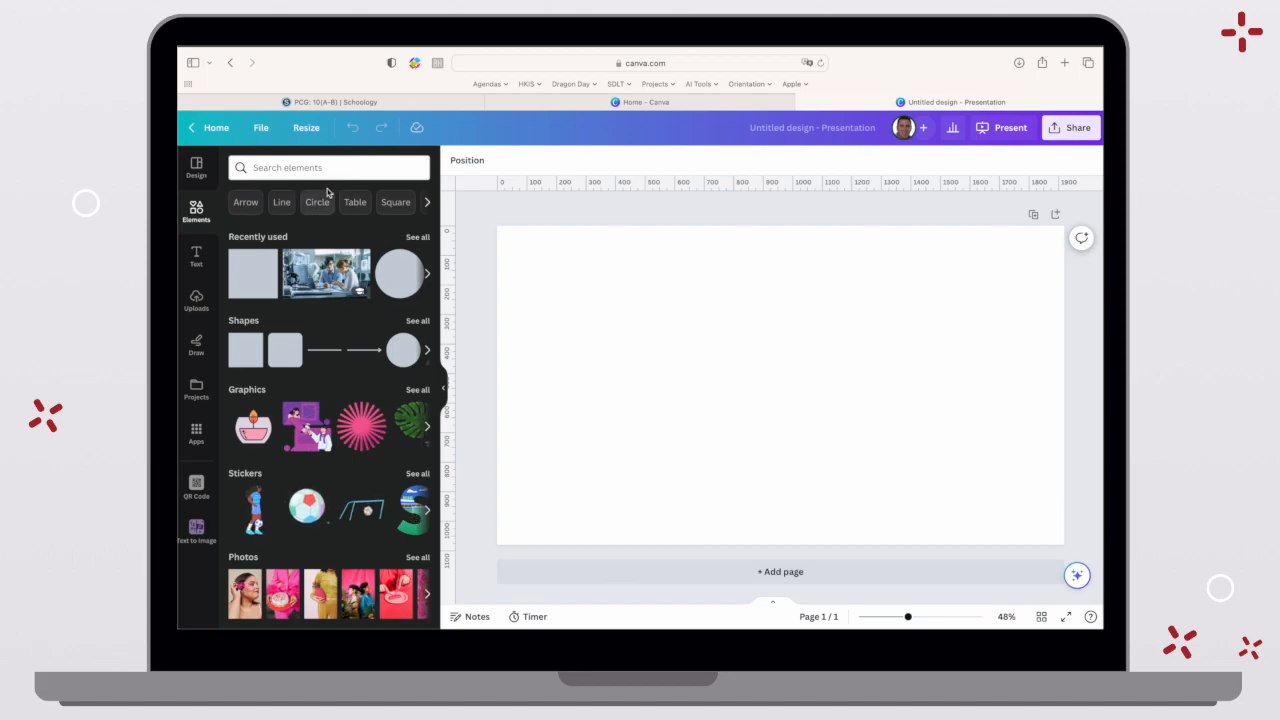
pyautogui.click(336, 168)
pyautogui.write('Comp')
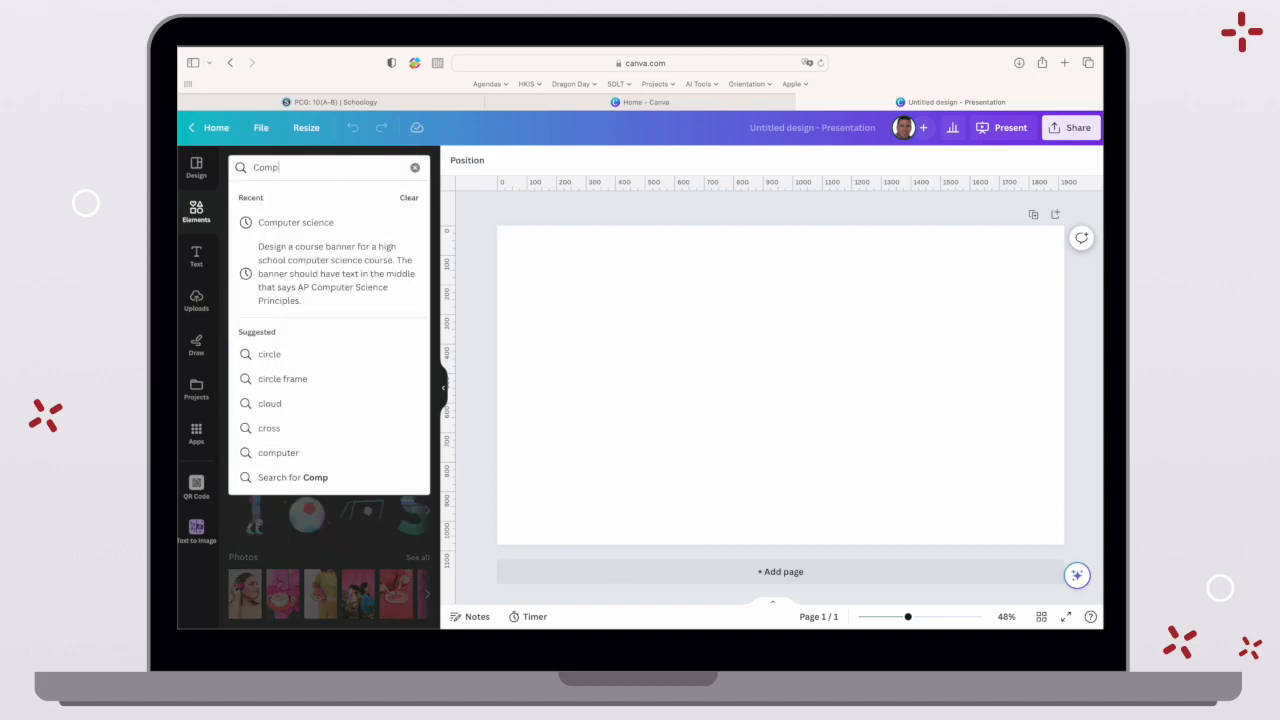
pyautogui.write('uter Science')
pyautogui.press('Return')
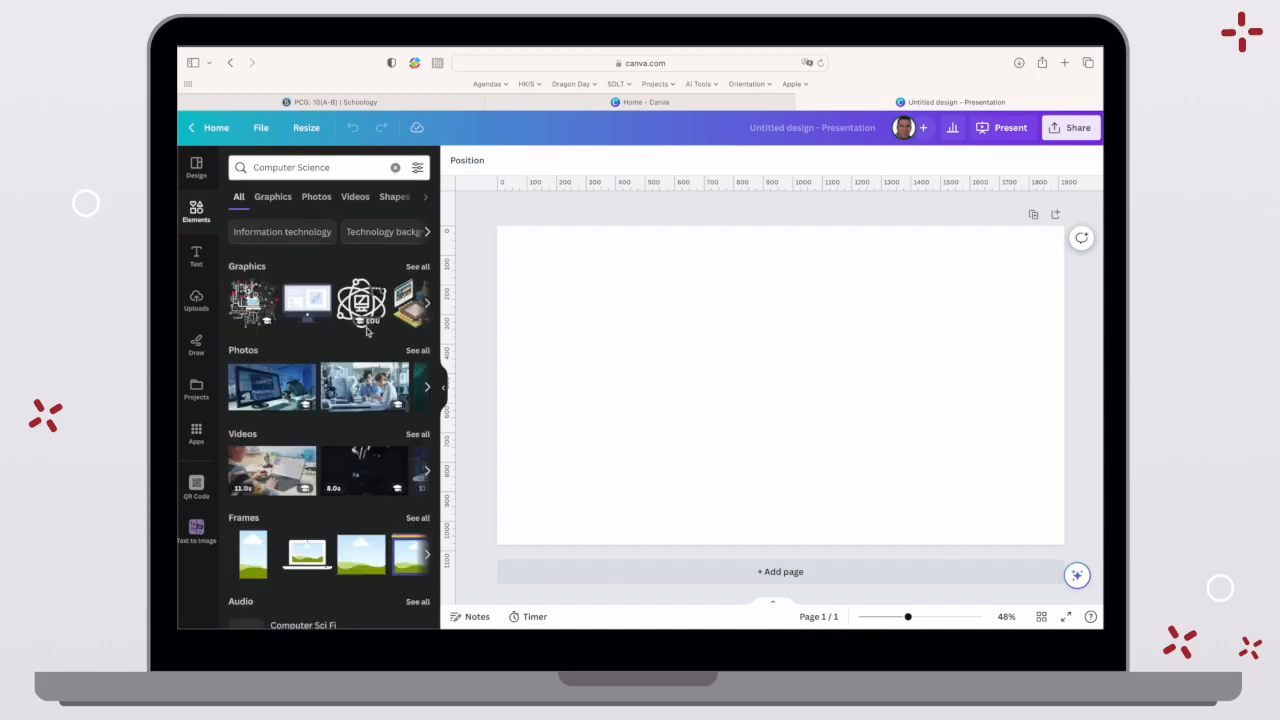
# Step: Place the blue photo of a face merged with circuitry on the page and enlarge it to cover the whole slide
pyautogui.scroll(-2, 340, 325)
pyautogui.hscroll(3, 345, 322)
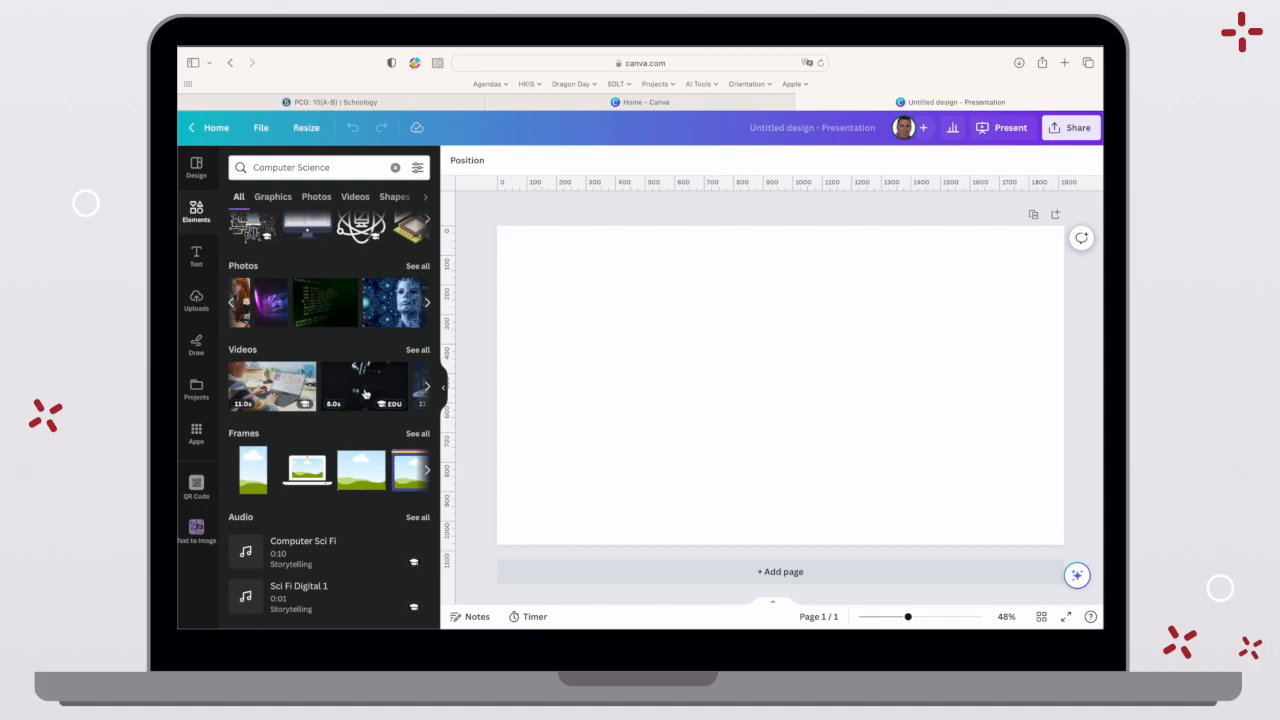
pyautogui.hscroll(-5, 350, 344)
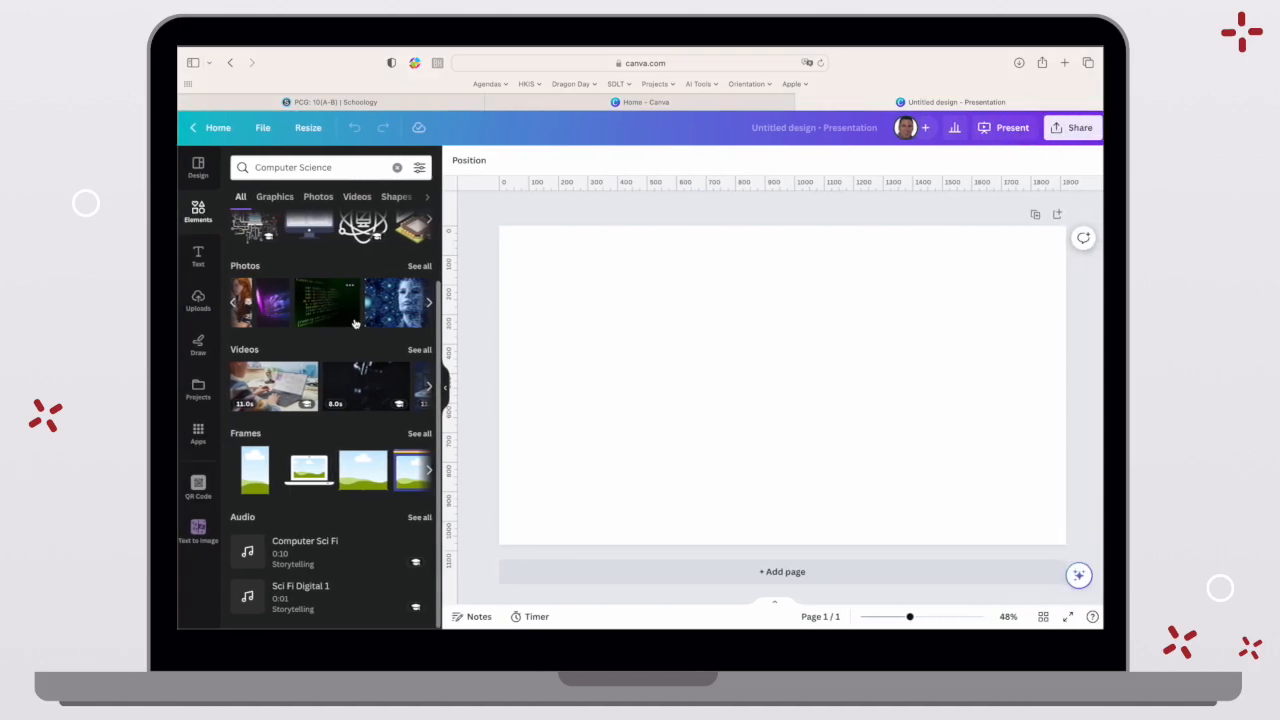
pyautogui.moveTo(390, 305); pyautogui.dragTo(567, 256)
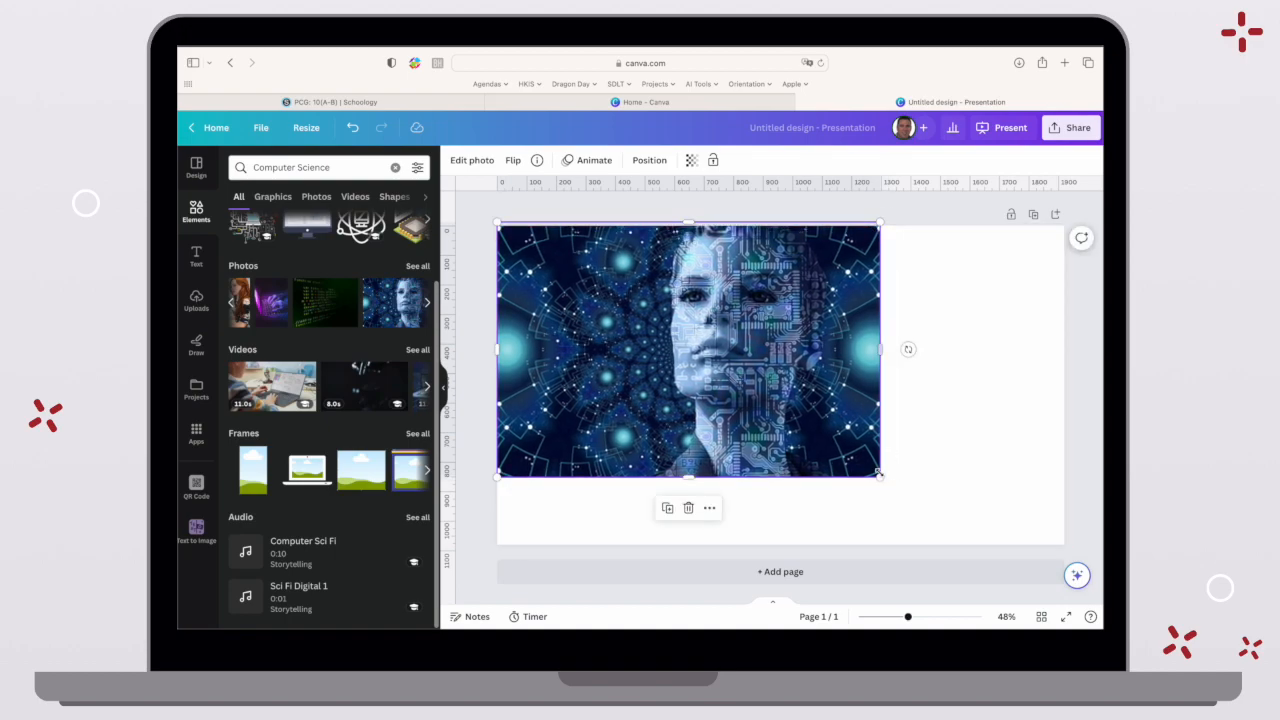
pyautogui.moveTo(879, 476); pyautogui.dragTo(1096, 559)
pyautogui.moveTo(967, 496); pyautogui.dragTo(961, 466)
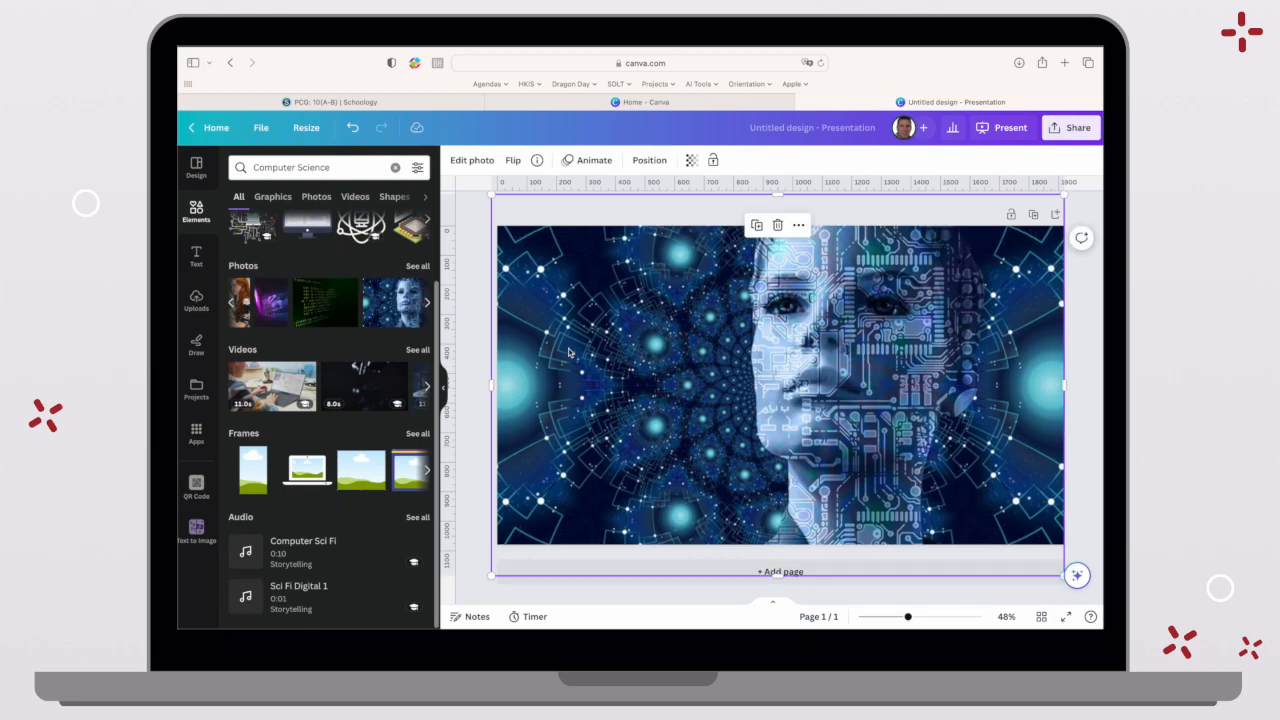
pyautogui.click(485, 331)
# Step: Generate AI images with Text to Image from the prompt "Image of a student write code in a cartoon style"
pyautogui.click(196, 530)
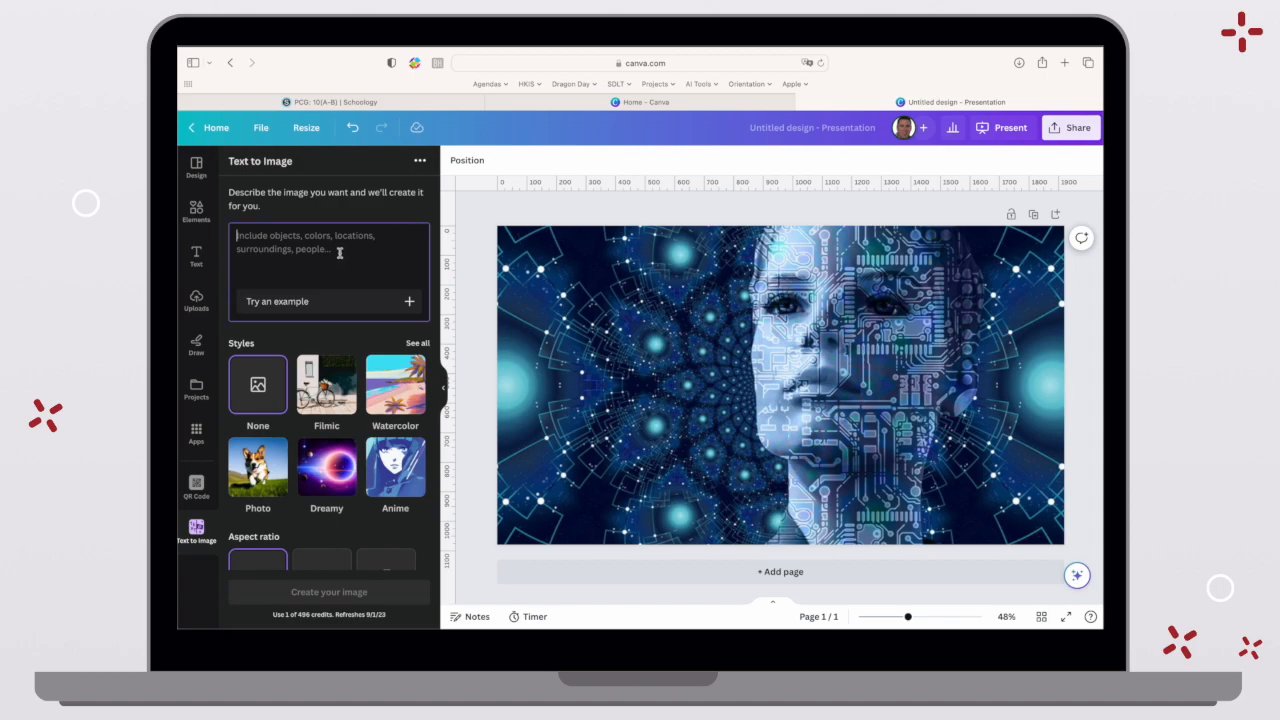
pyautogui.write('Image of a student write code')
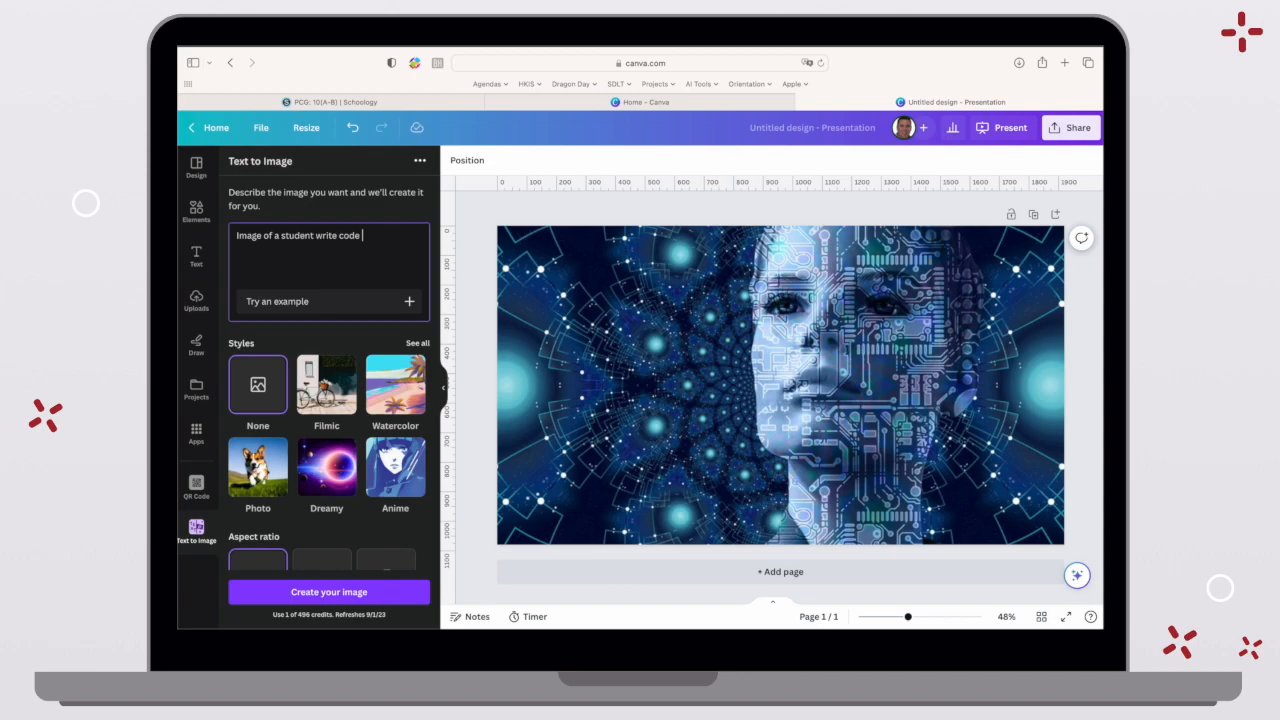
pyautogui.write(' in a cartoon style')
pyautogui.press('Return')
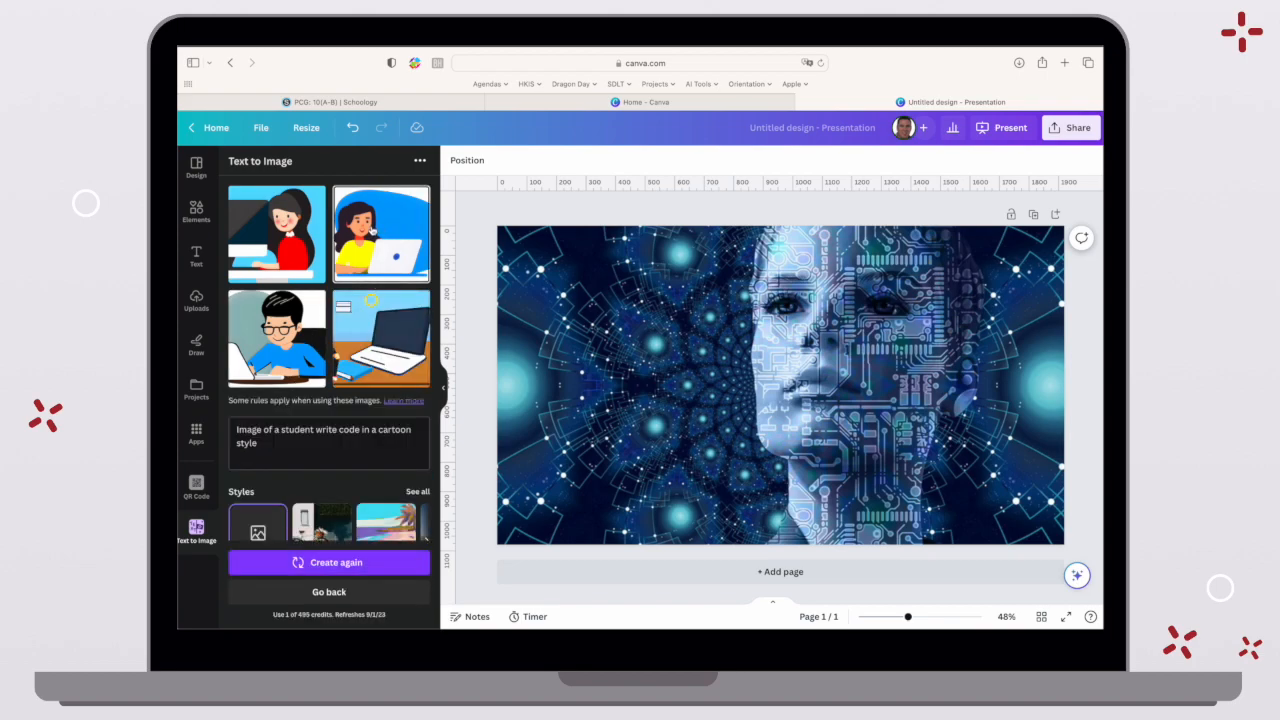
# Step: Change "cartoon" to "anime" in the image prompt and generate the images again
pyautogui.click(406, 438)
pyautogui.doubleClick(395, 430)
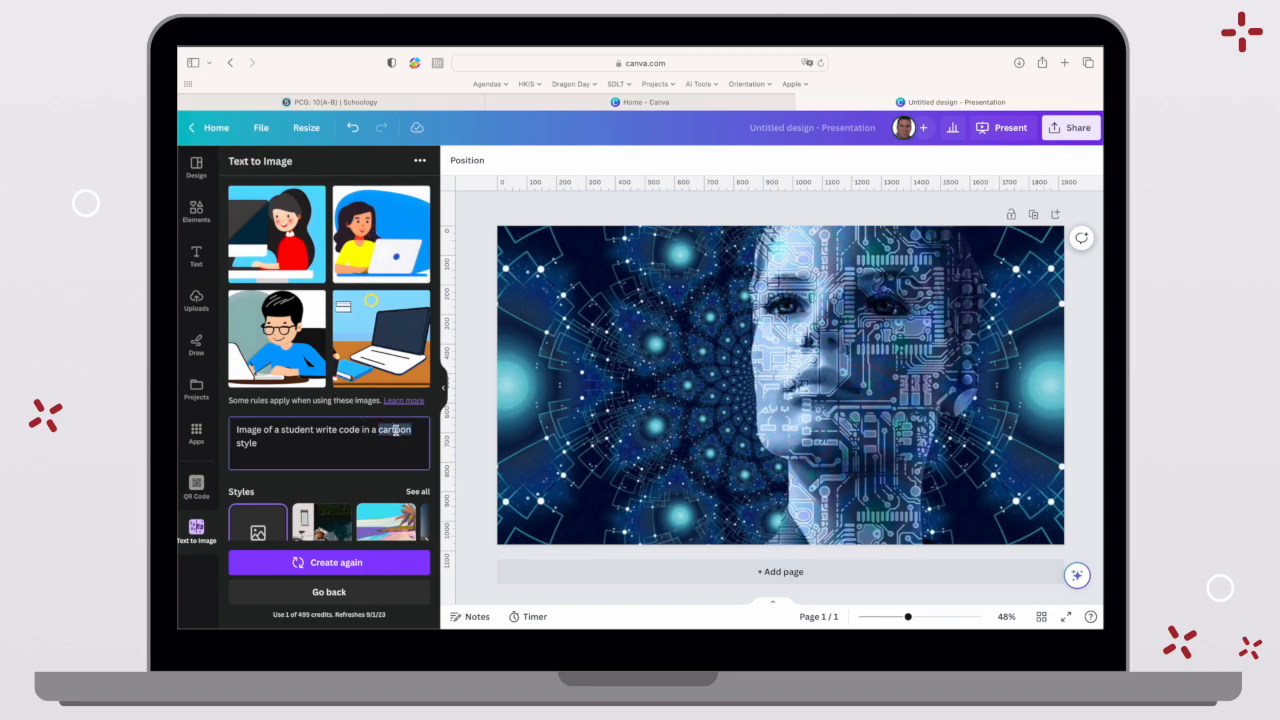
pyautogui.write('aime')
pyautogui.press('BackSpace')
pyautogui.press('BackSpace')
pyautogui.press('BackSpace')
pyautogui.write('nime')
pyautogui.press('Return')
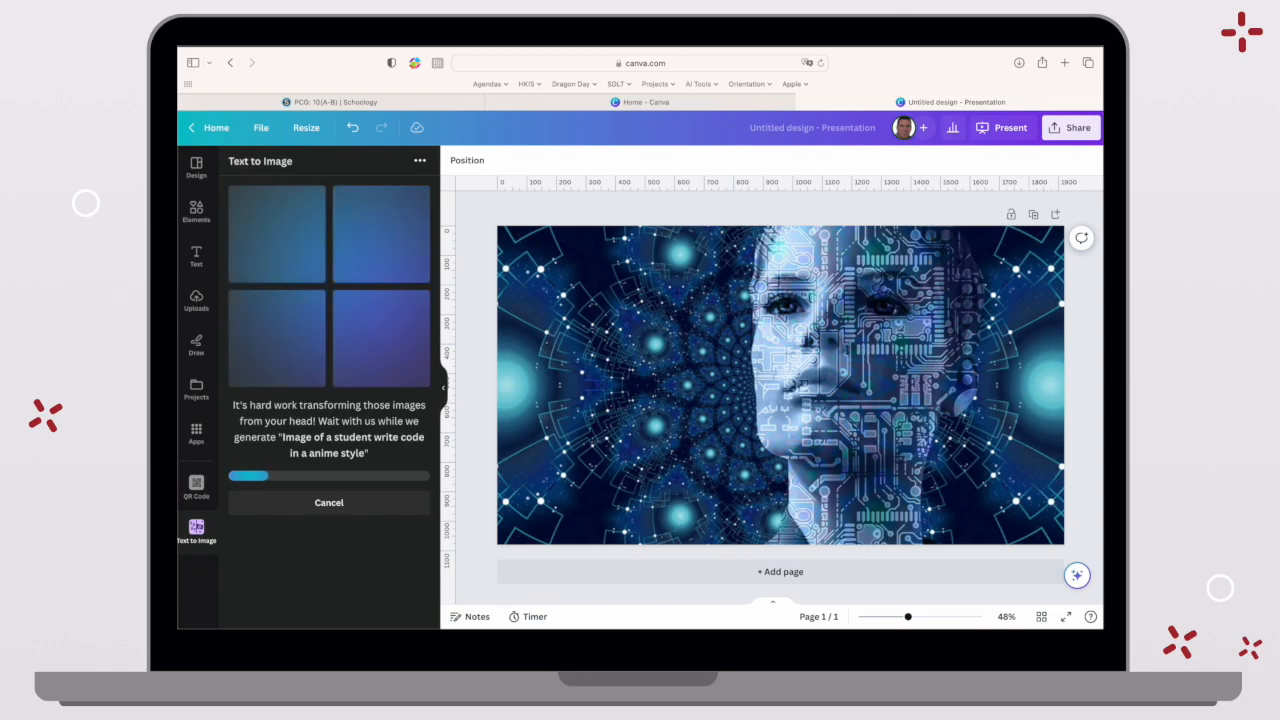
# Step: Try out the generated anime image of the student in a dark suit enlarged on the page, and delete it
pyautogui.moveTo(381, 338); pyautogui.dragTo(584, 455)
pyautogui.moveTo(675, 370); pyautogui.dragTo(963, 260)
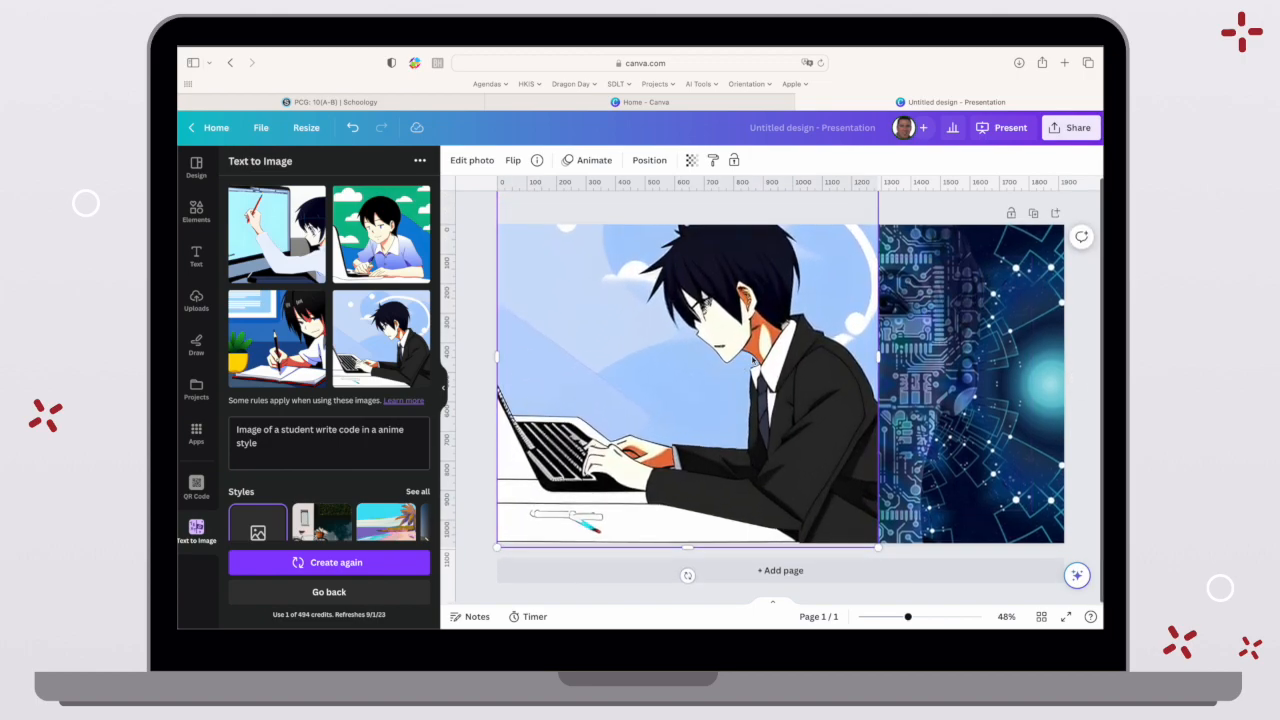
pyautogui.moveTo(753, 361); pyautogui.dragTo(737, 432)
pyautogui.press('Delete')
pyautogui.click(467, 298)
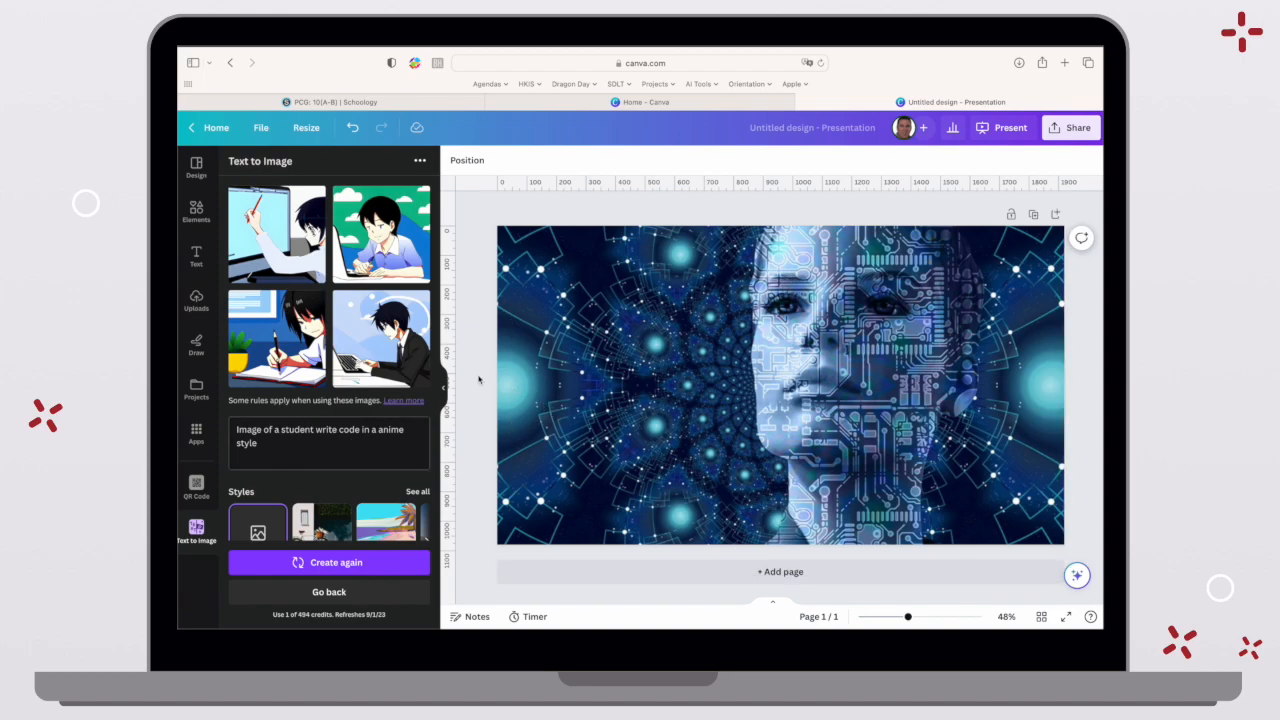
# Step: Add the "FEELIN' CUTE" font combination to the page as the banner text
pyautogui.click(196, 210)
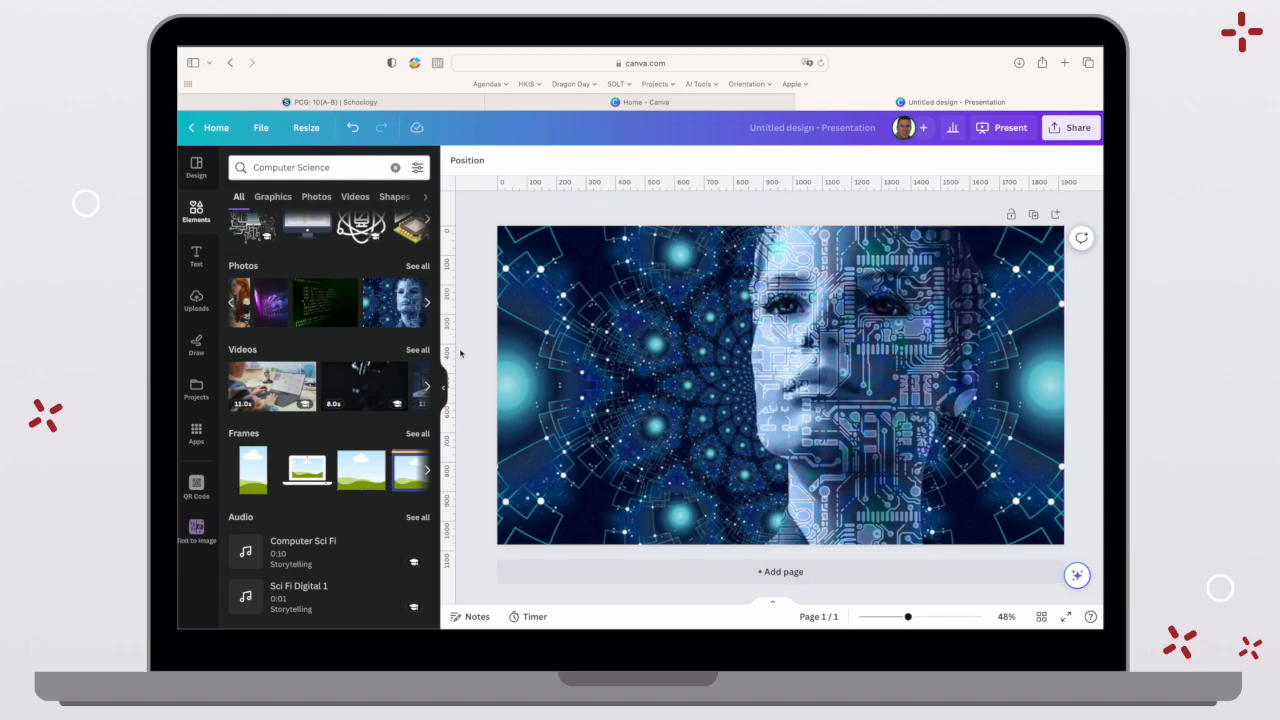
pyautogui.click(196, 258)
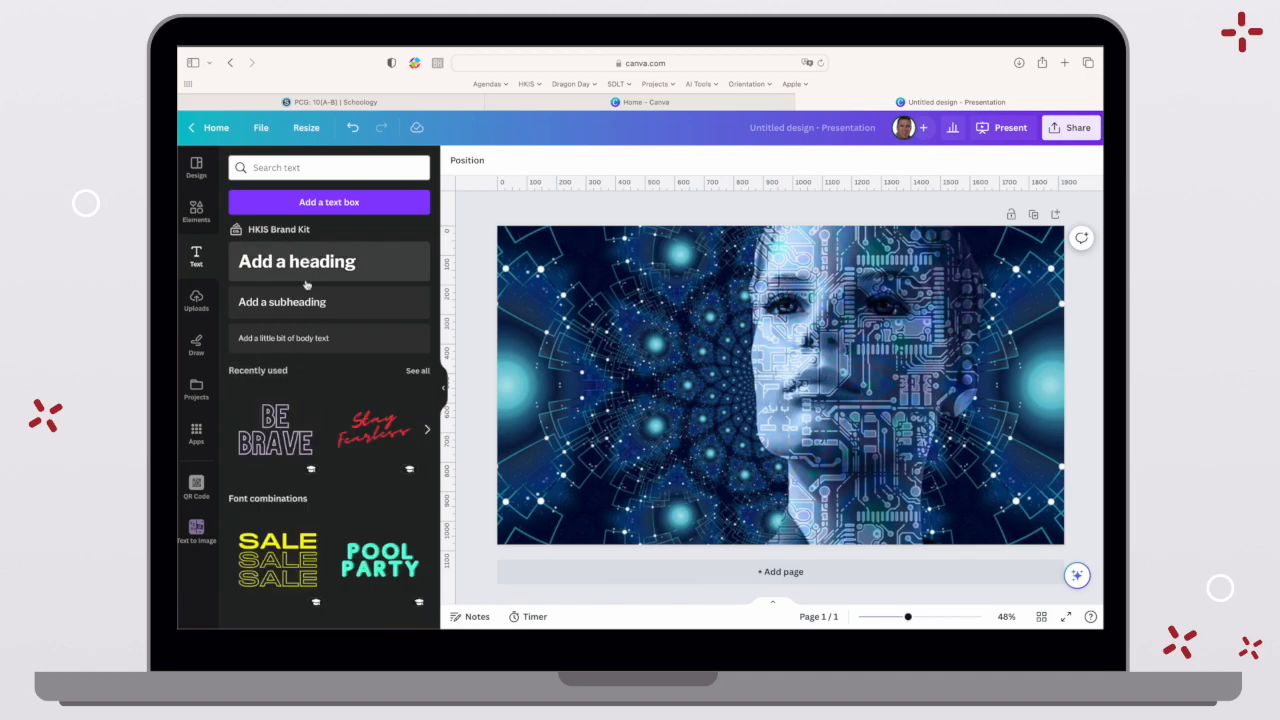
pyautogui.scroll(-5, 307, 333)
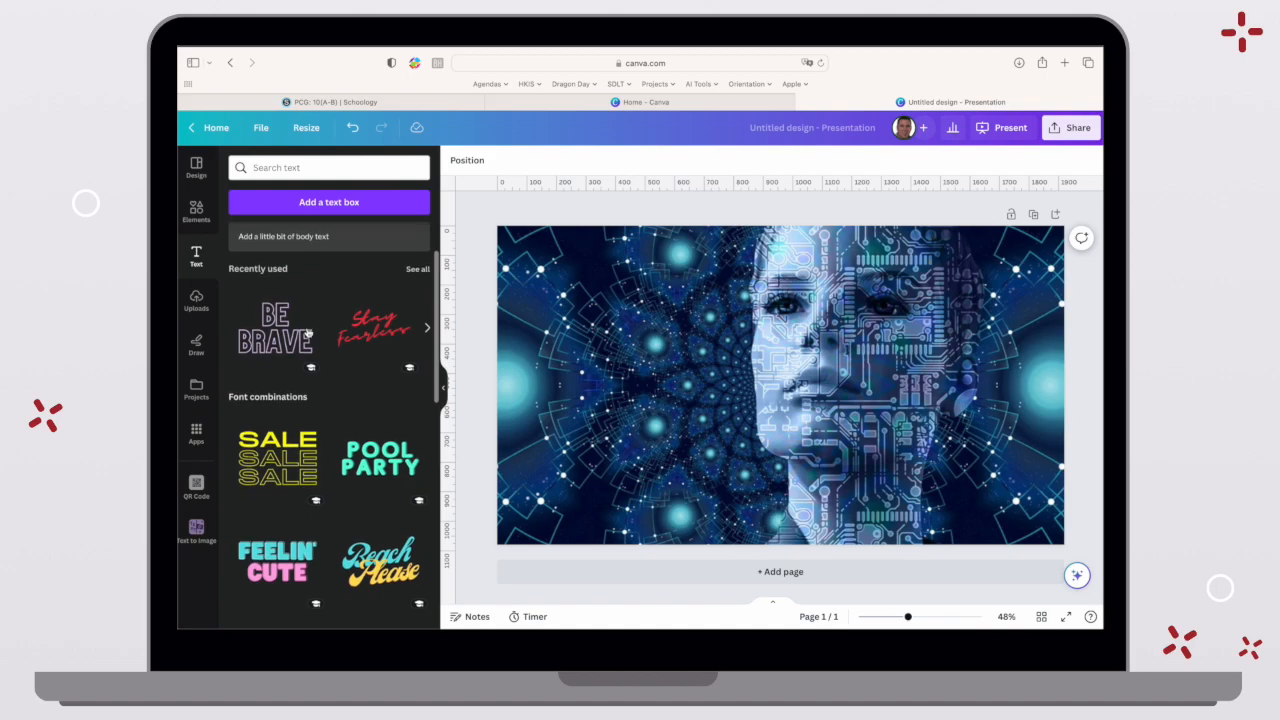
pyautogui.scroll(-2, 307, 333)
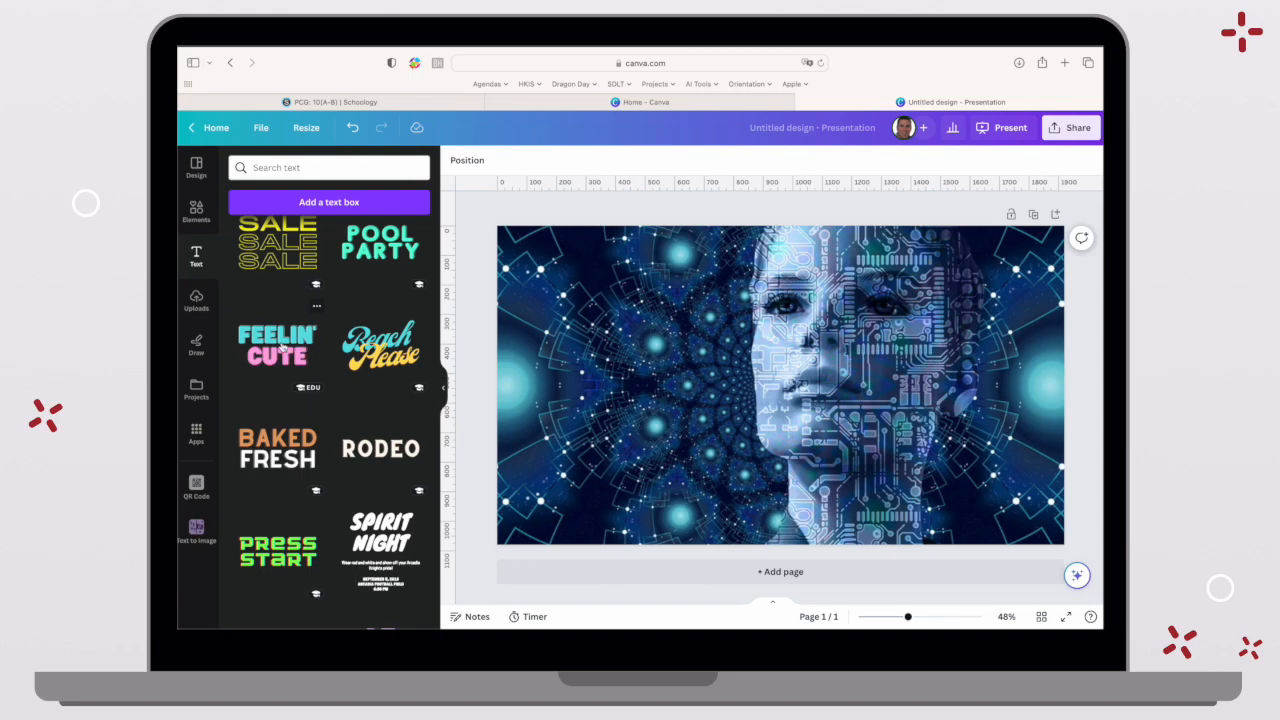
pyautogui.click(283, 350)
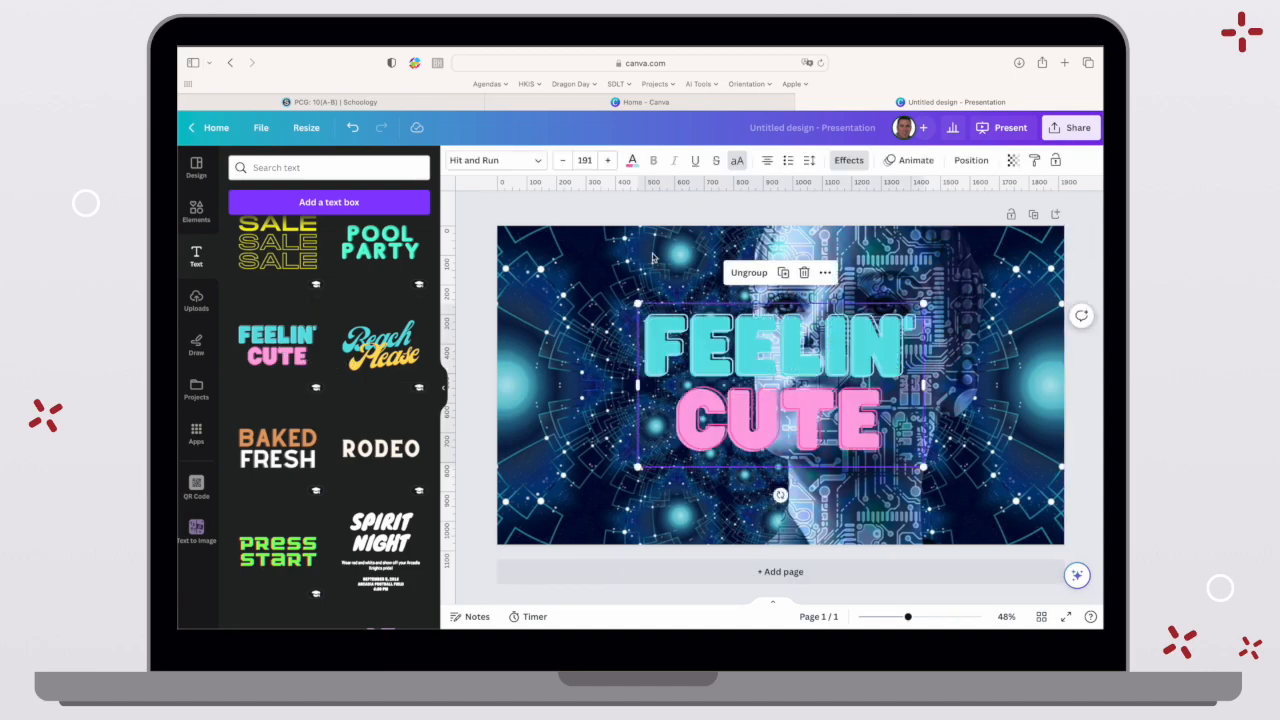
# Step: Try brand colors on the "FEELIN' CUTE" text and apply the darkest navy from the photo colors
pyautogui.click(632, 160)
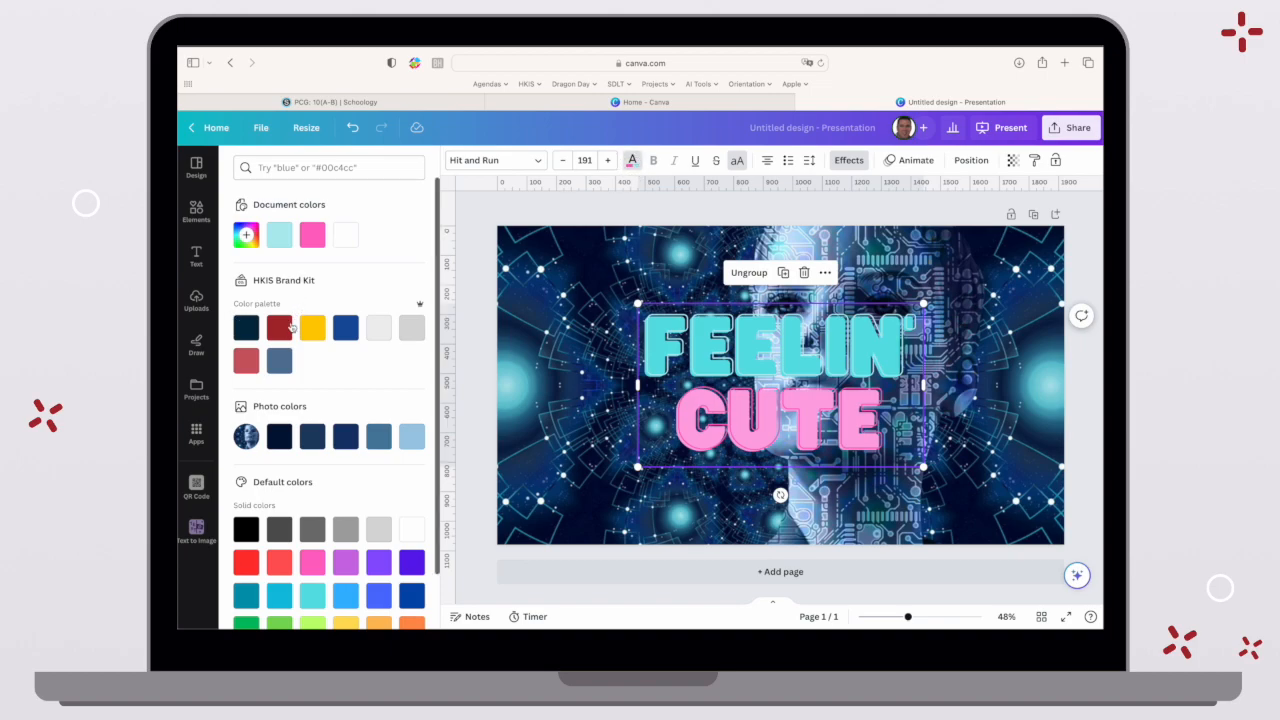
pyautogui.click(284, 329)
pyautogui.click(249, 331)
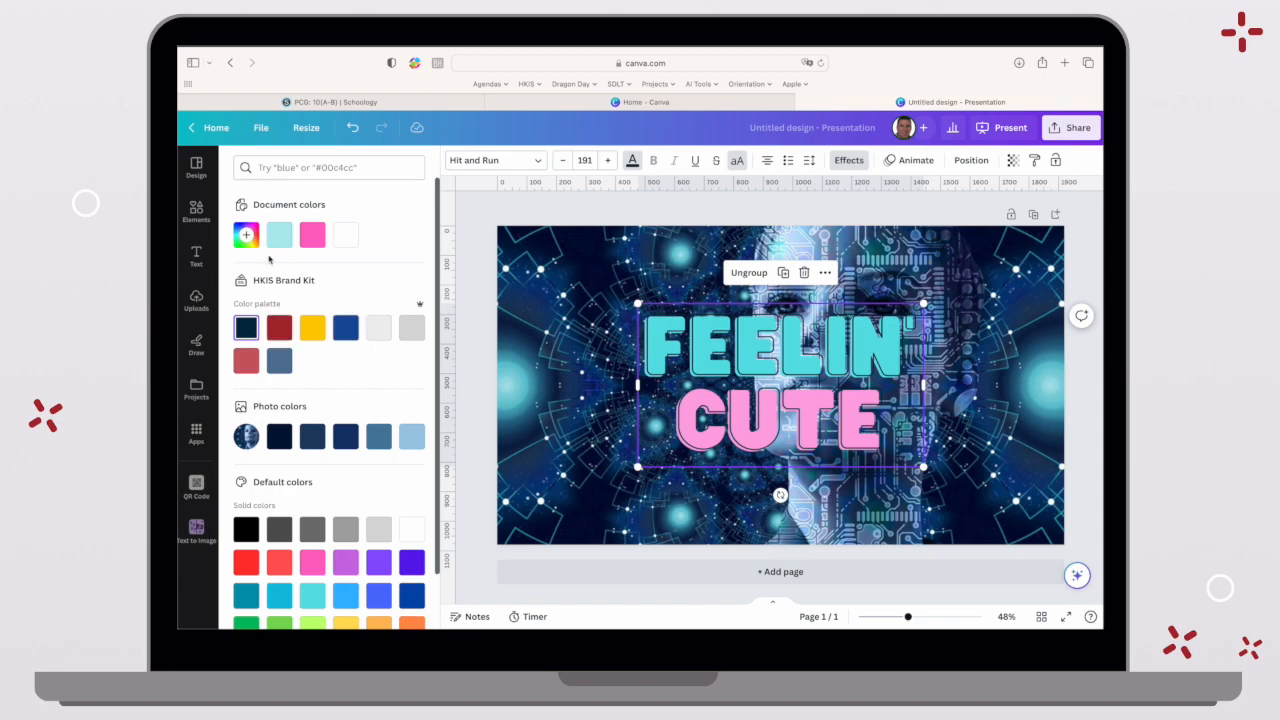
pyautogui.click(280, 438)
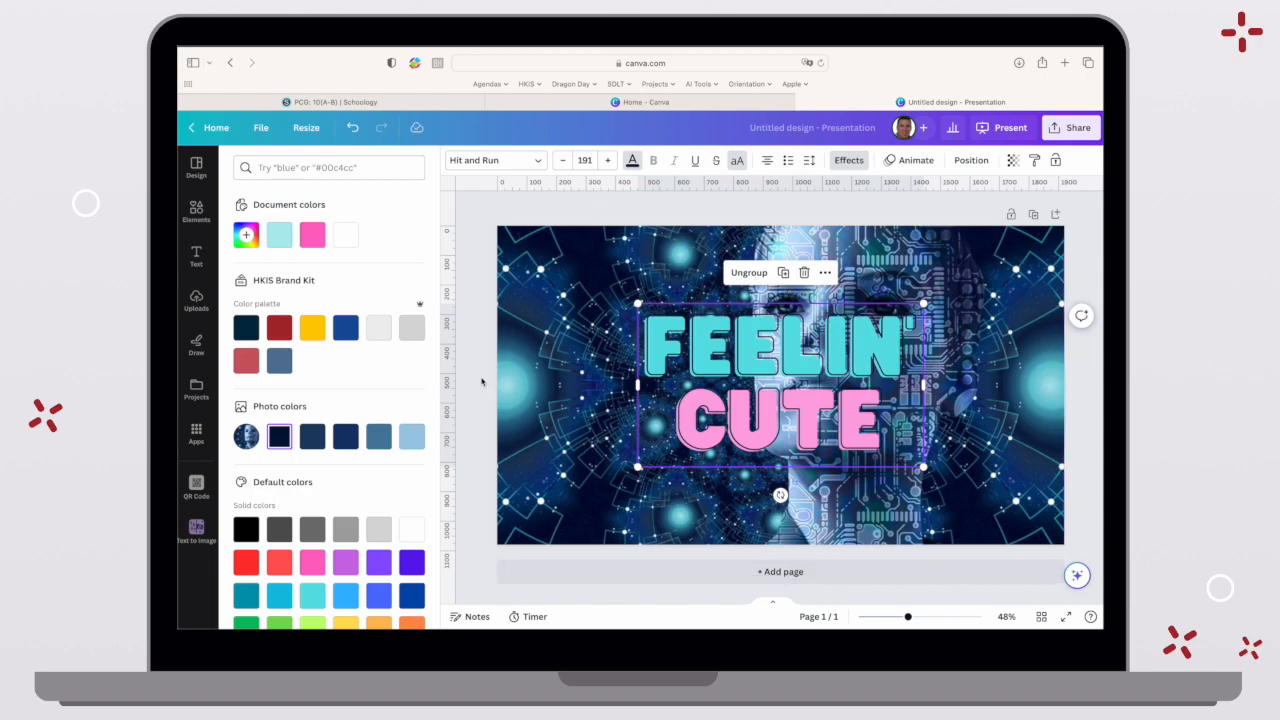
# Step: Replace the "FEELIN'" line of the banner text with "PASTORAL"
pyautogui.click(196, 255)
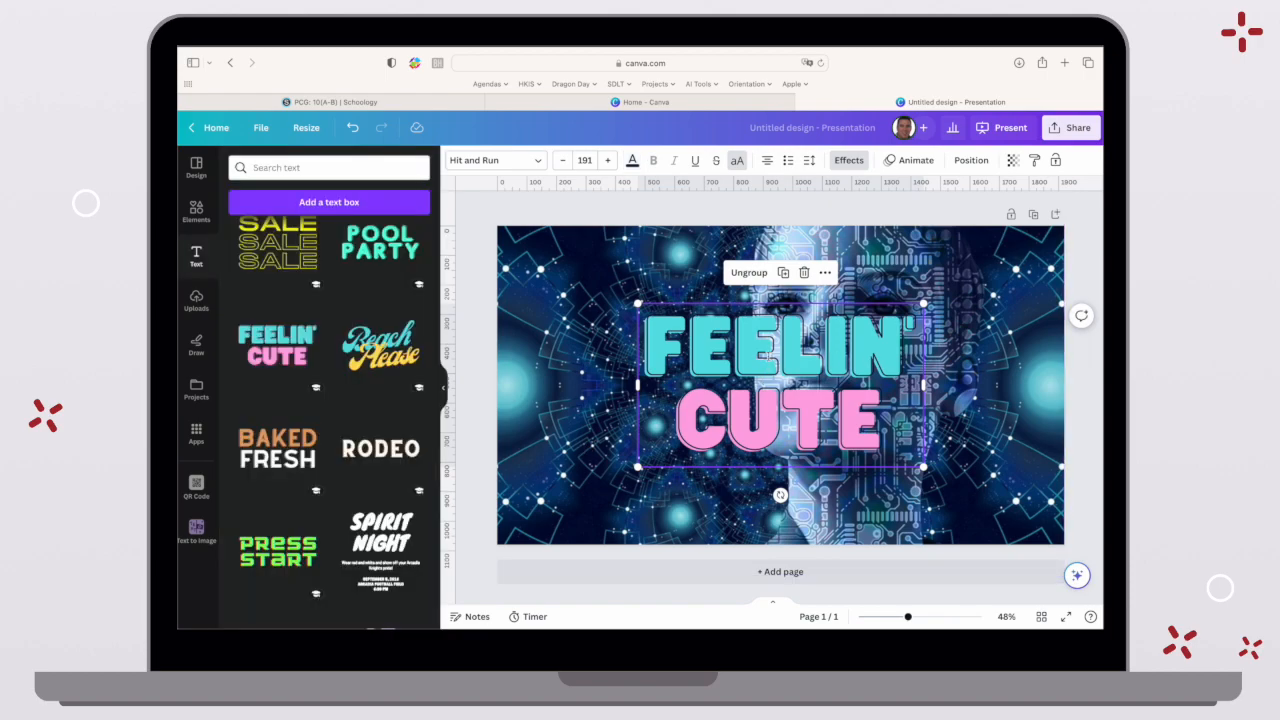
pyautogui.click(781, 352)
pyautogui.doubleClick(781, 352)
pyautogui.write('P')
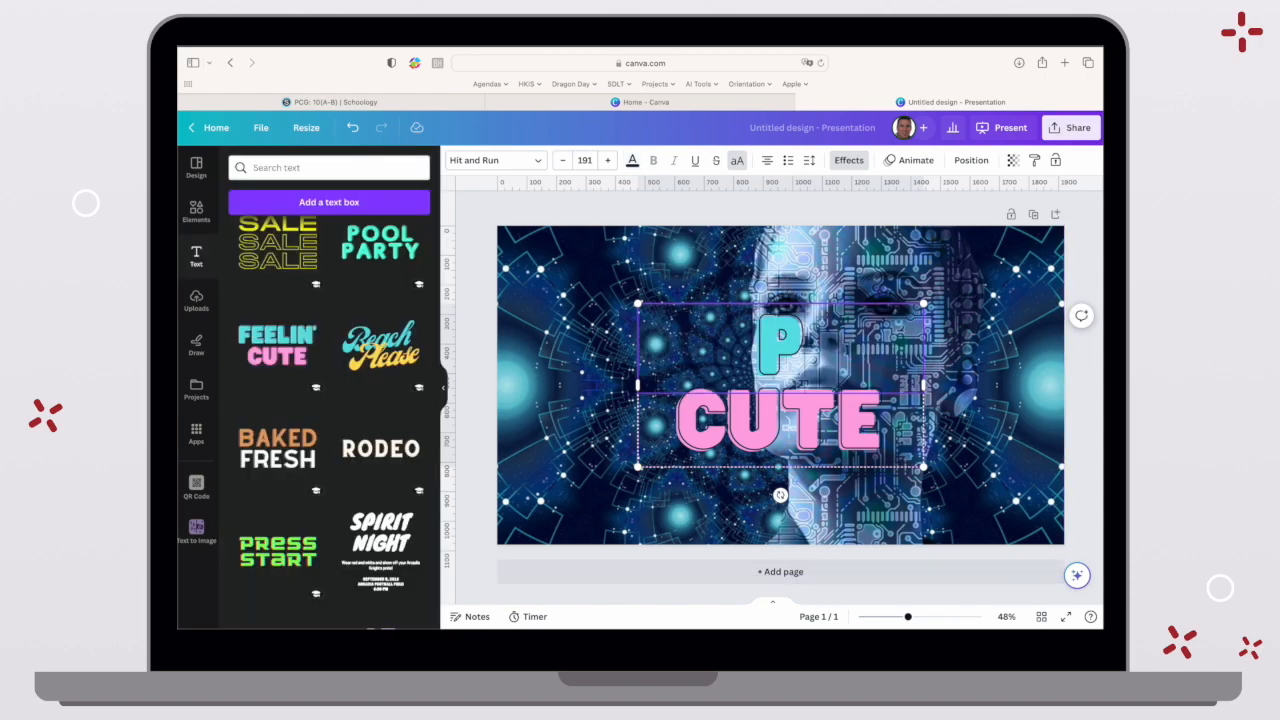
pyautogui.write('ASTORALE')
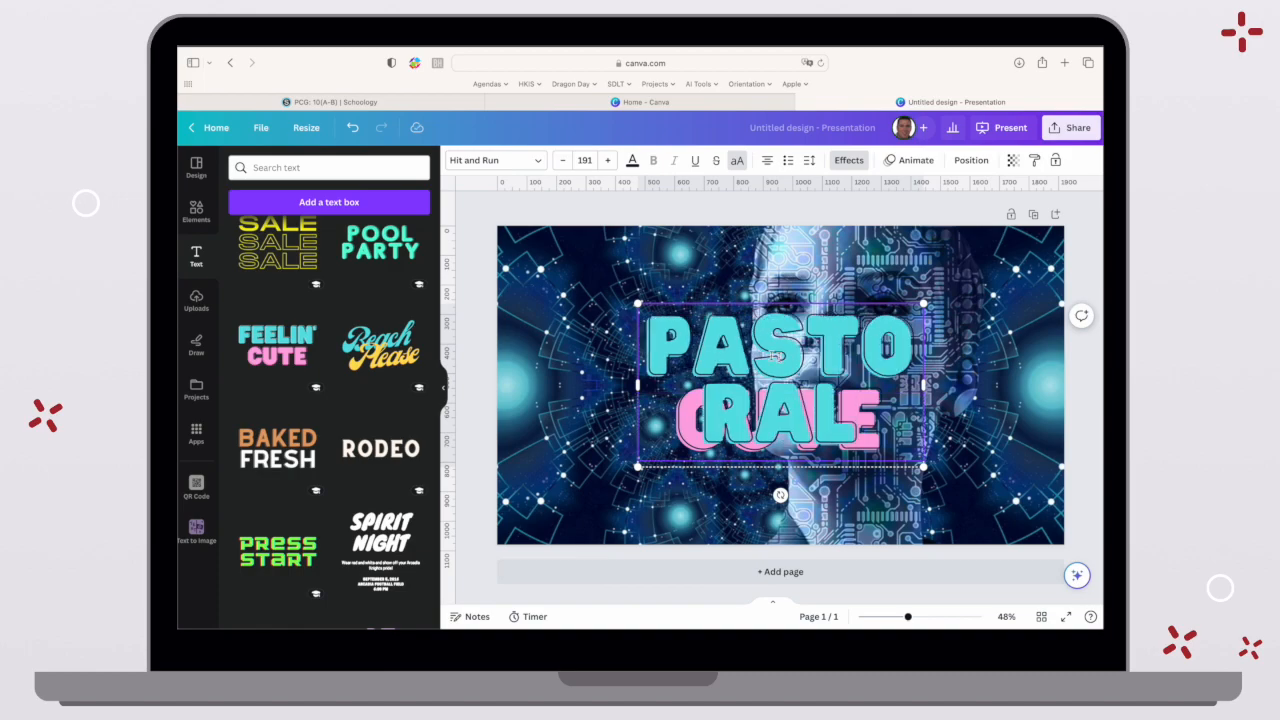
# Step: Widen the text group on both sides so that "PASTORAL" fits on a single line
pyautogui.hotkey('ctrl', 'a')
pyautogui.moveTo(926, 390); pyautogui.dragTo(1036, 388)
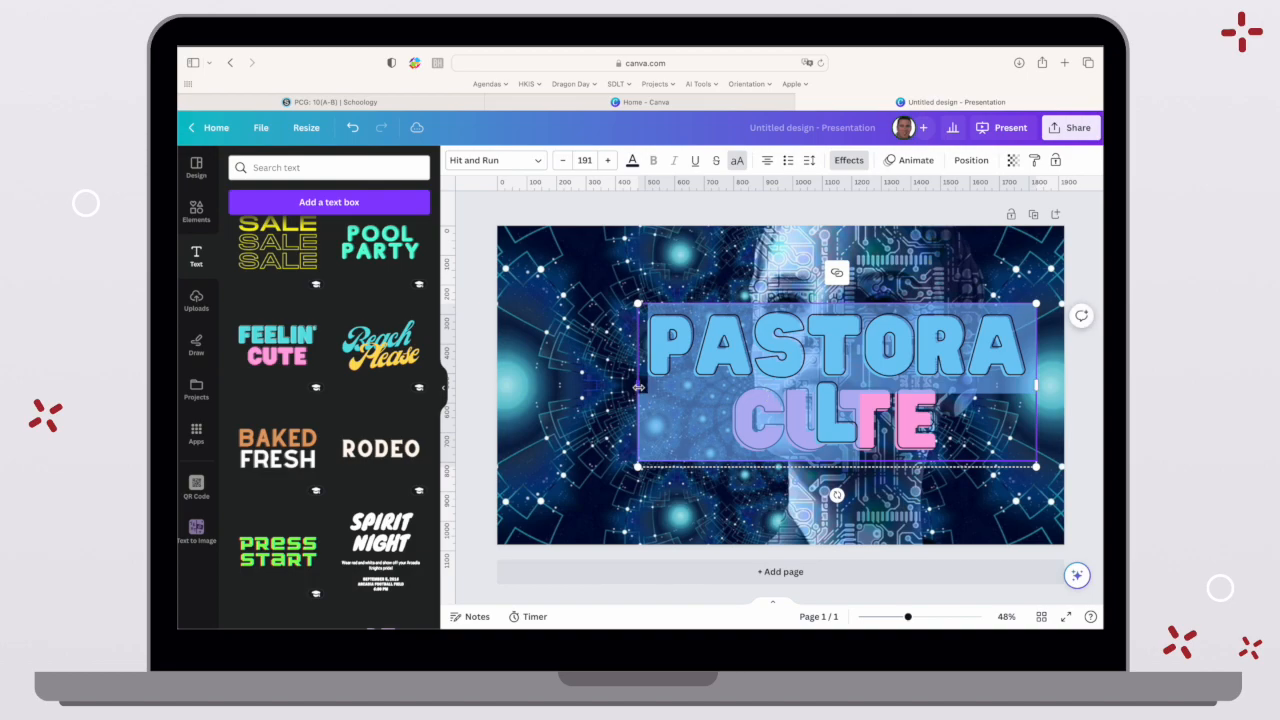
pyautogui.moveTo(638, 387); pyautogui.dragTo(548, 387)
pyautogui.press('Escape')
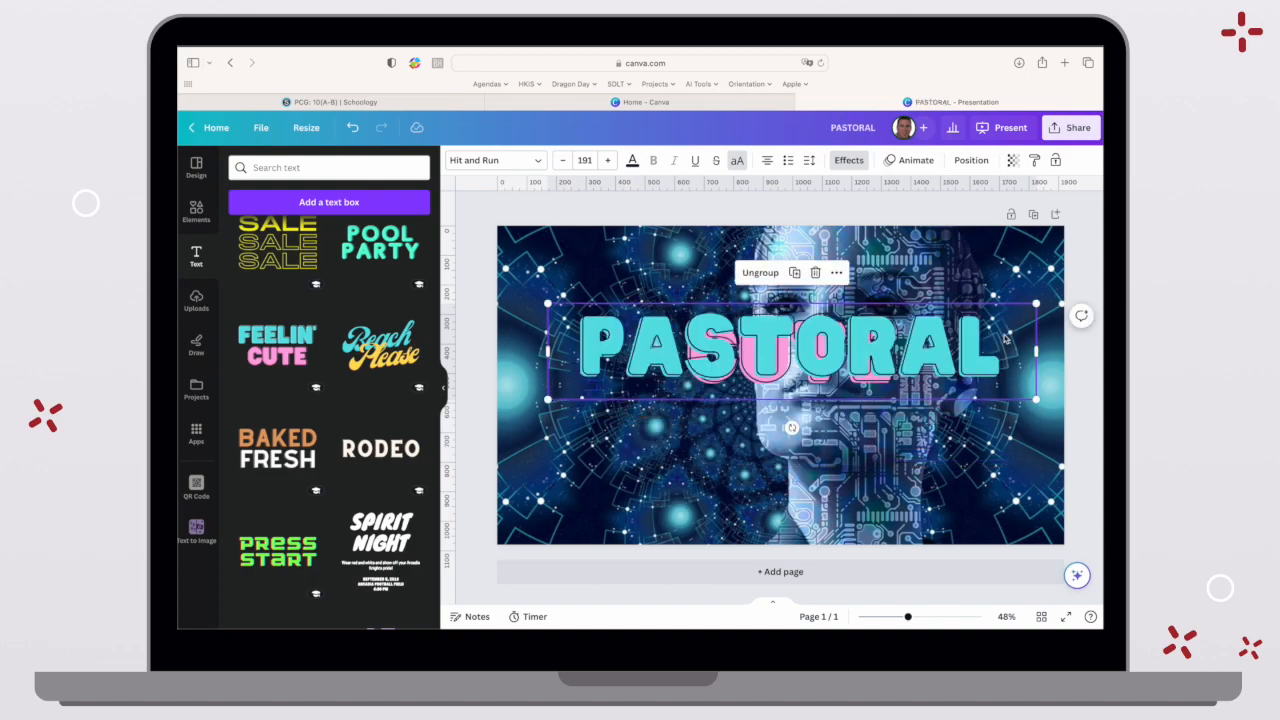
# Step: Ungroup the banner text so that its two overlapping lines can be edited separately
pyautogui.click(1005, 339)
pyautogui.click(799, 354)
pyautogui.click(766, 456)
pyautogui.click(790, 354)
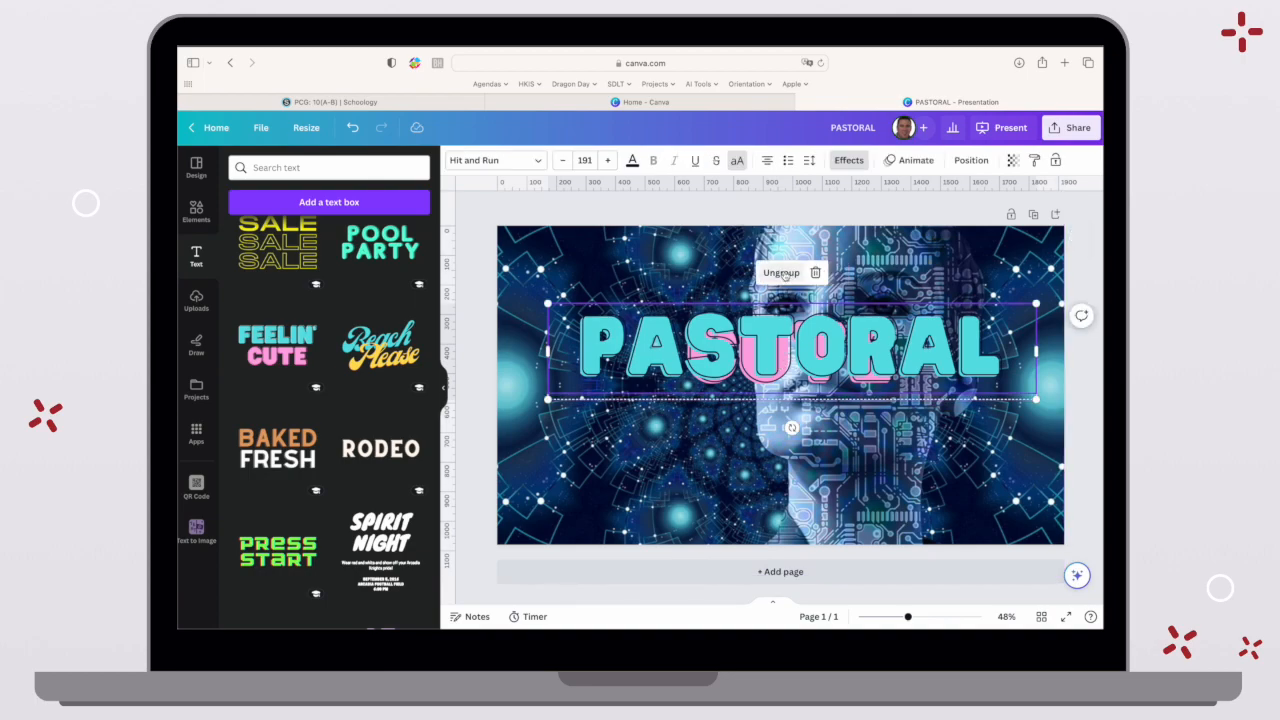
pyautogui.click(782, 454)
pyautogui.click(785, 371)
pyautogui.rightClick(785, 330)
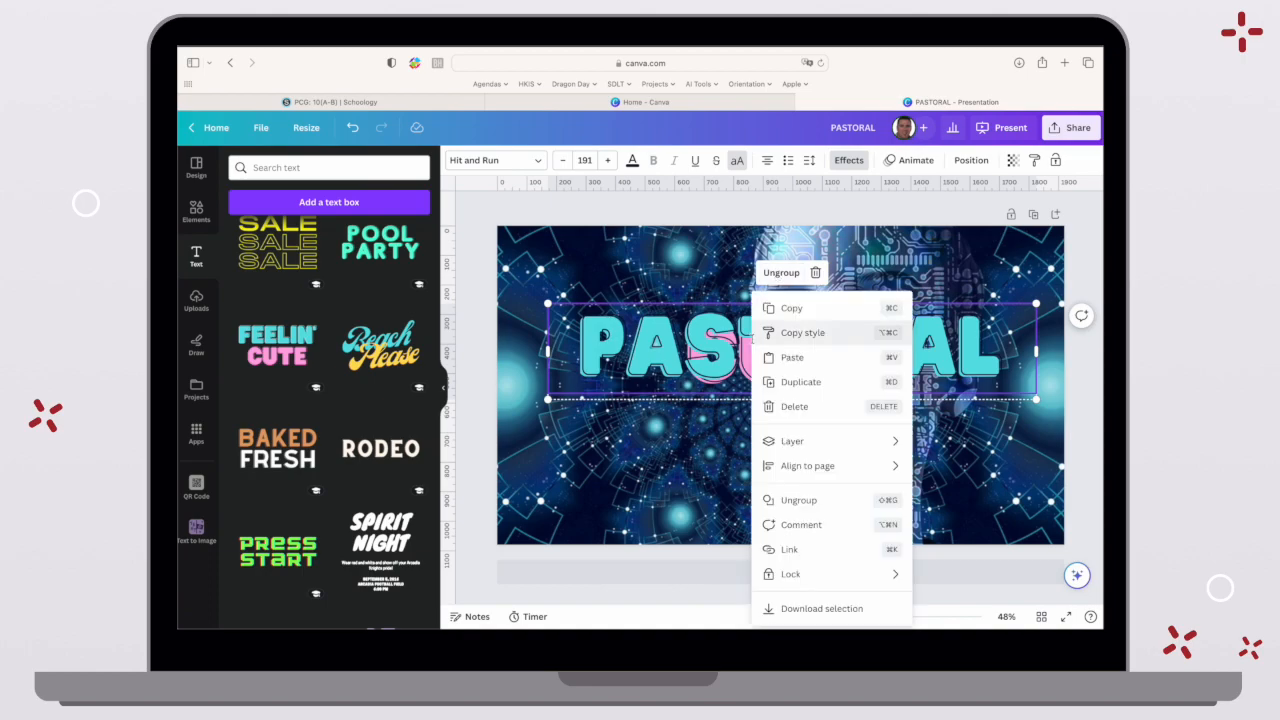
pyautogui.click(798, 500)
pyautogui.click(800, 423)
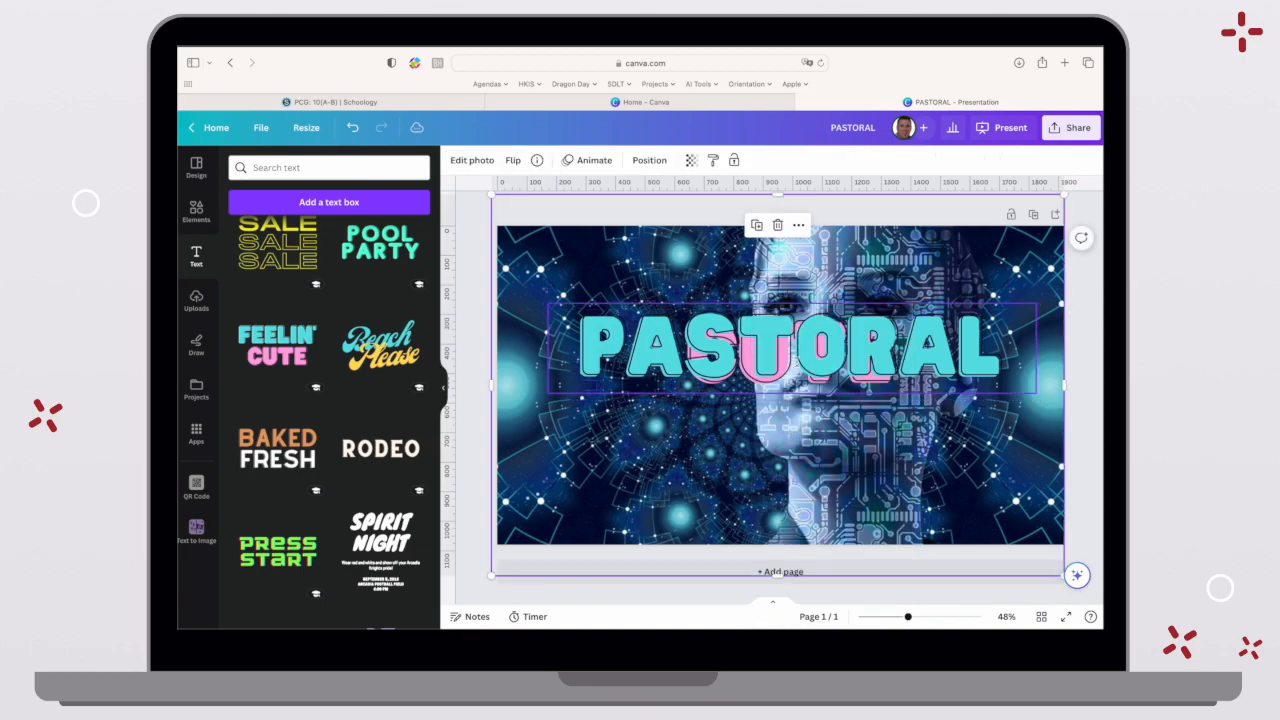
# Step: Separate the two overlapping text lines and replace the pink lower line with "CARE"
pyautogui.moveTo(783, 362); pyautogui.dragTo(781, 316)
pyautogui.moveTo(772, 390); pyautogui.dragTo(772, 472)
pyautogui.moveTo(785, 305); pyautogui.dragTo(785, 363)
pyautogui.click(799, 422)
pyautogui.press('Return')
pyautogui.write('CARE')
# Step: Position "PASTORAL" across the middle of the page and centre "CARE" just beneath it
pyautogui.click(917, 302)
pyautogui.moveTo(808, 377); pyautogui.dragTo(808, 384)
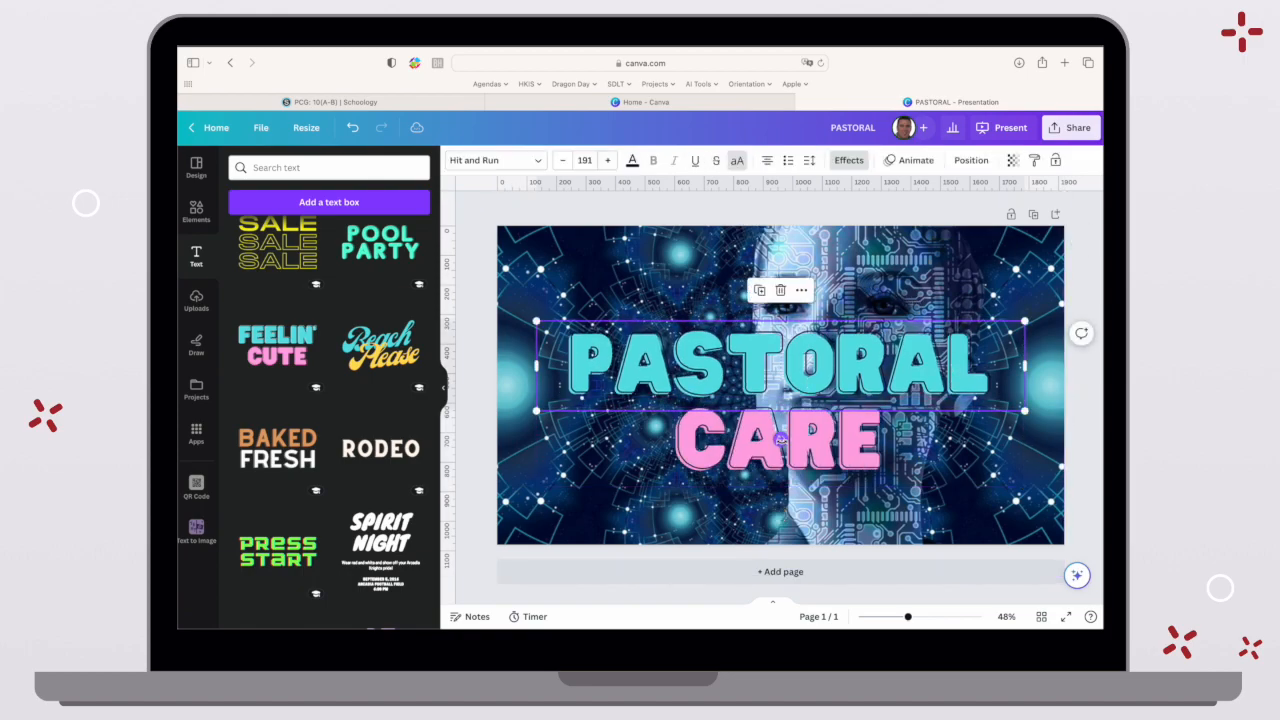
pyautogui.click(830, 448)
pyautogui.moveTo(830, 448); pyautogui.dragTo(821, 447)
pyautogui.click(642, 372)
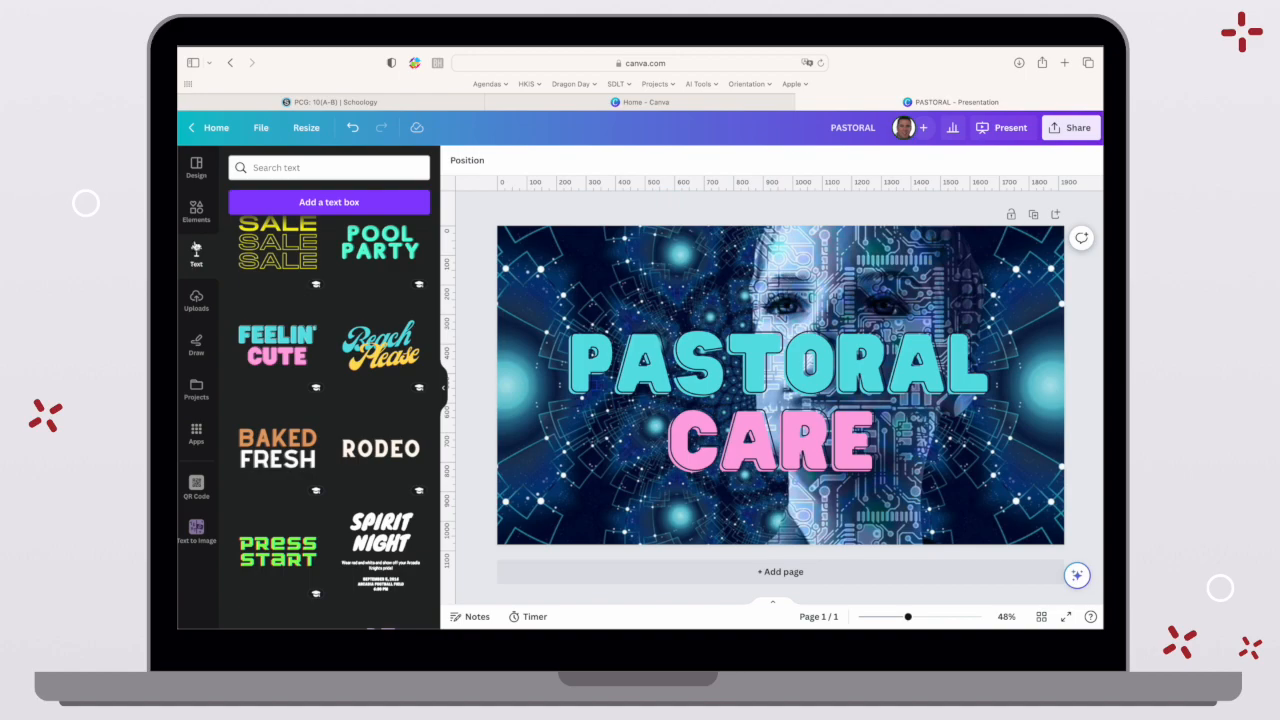
# Step: Clear the "Computer Science" element search and add a square shape over the start of "PASTORAL"
pyautogui.click(197, 212)
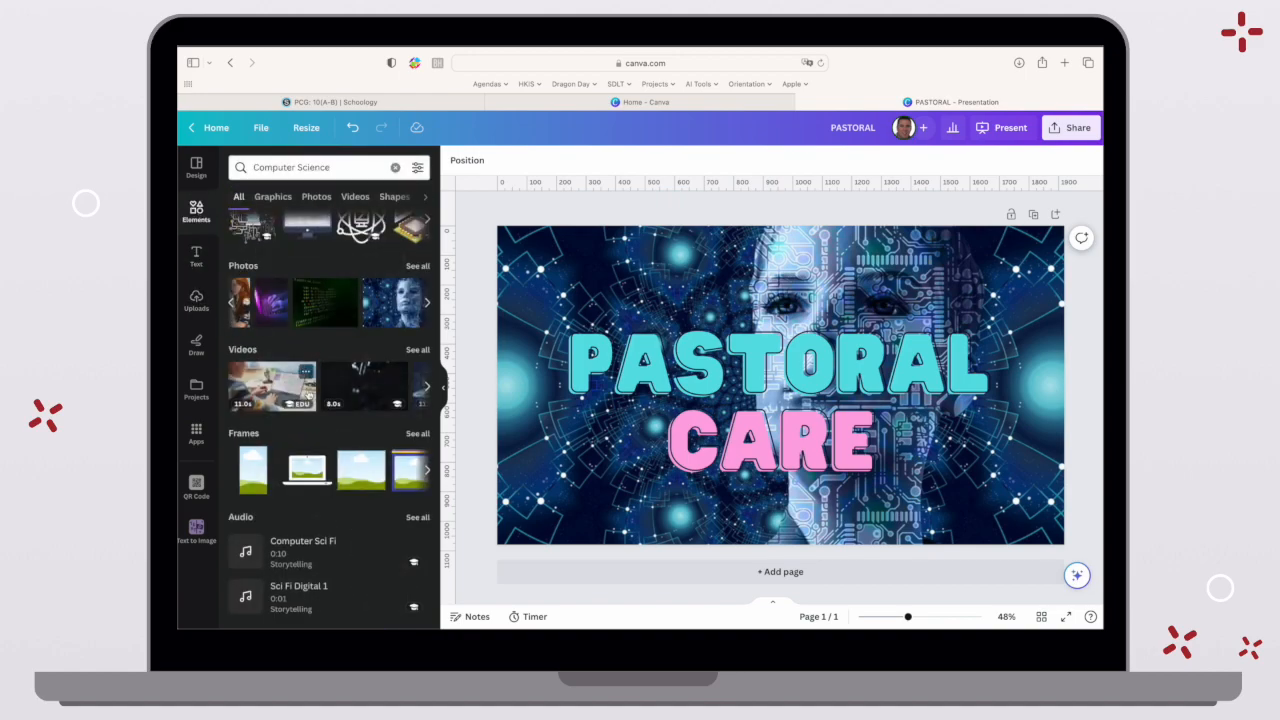
pyautogui.scroll(-2, 320, 384)
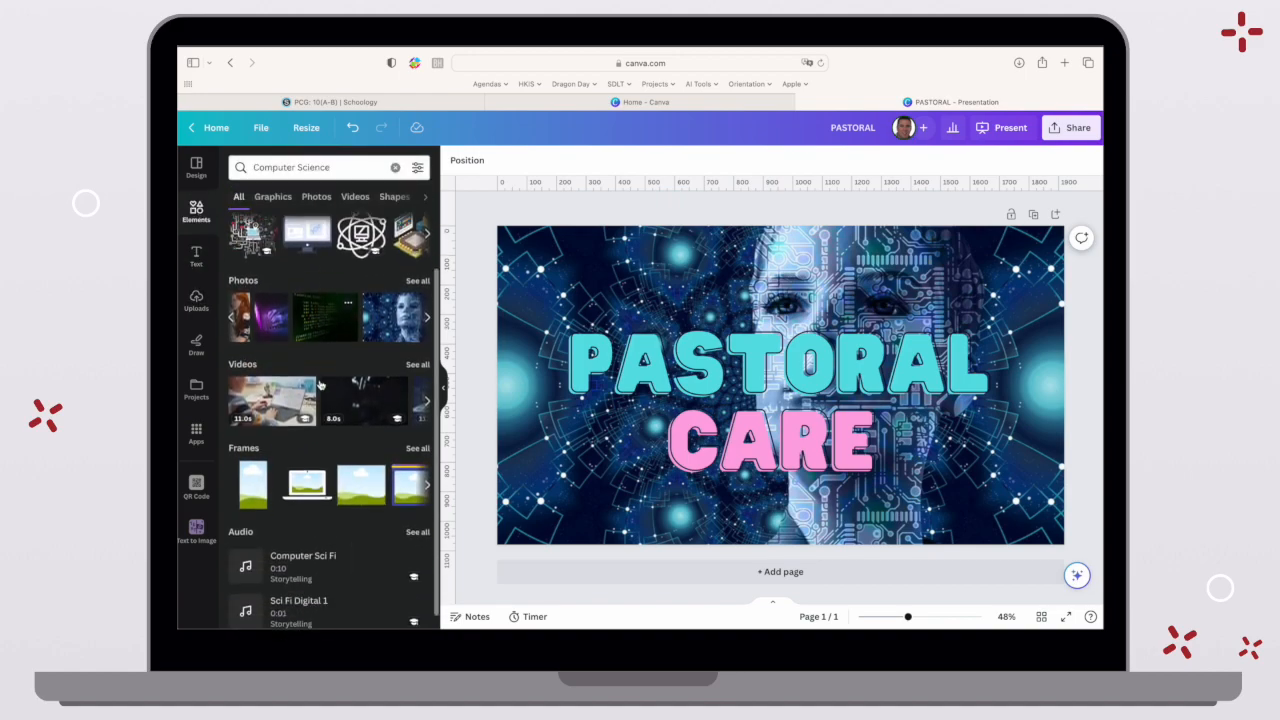
pyautogui.scroll(3, 320, 384)
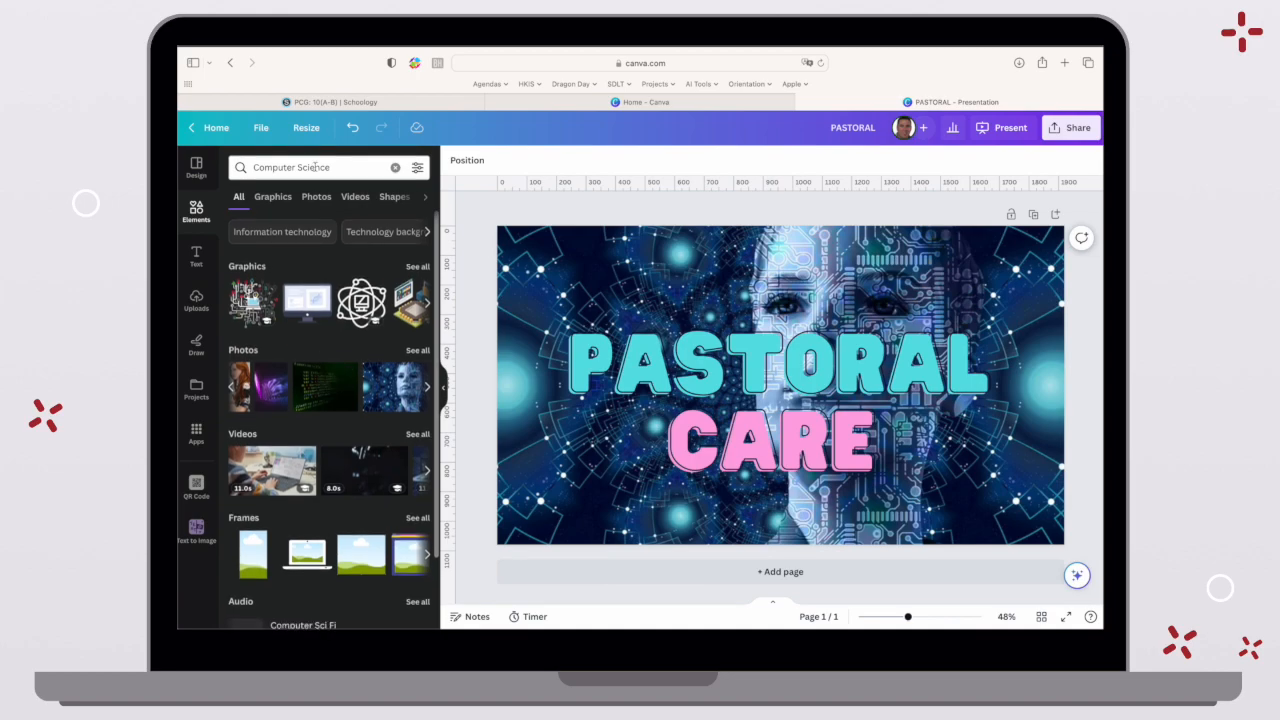
pyautogui.click(351, 166)
pyautogui.click(395, 167)
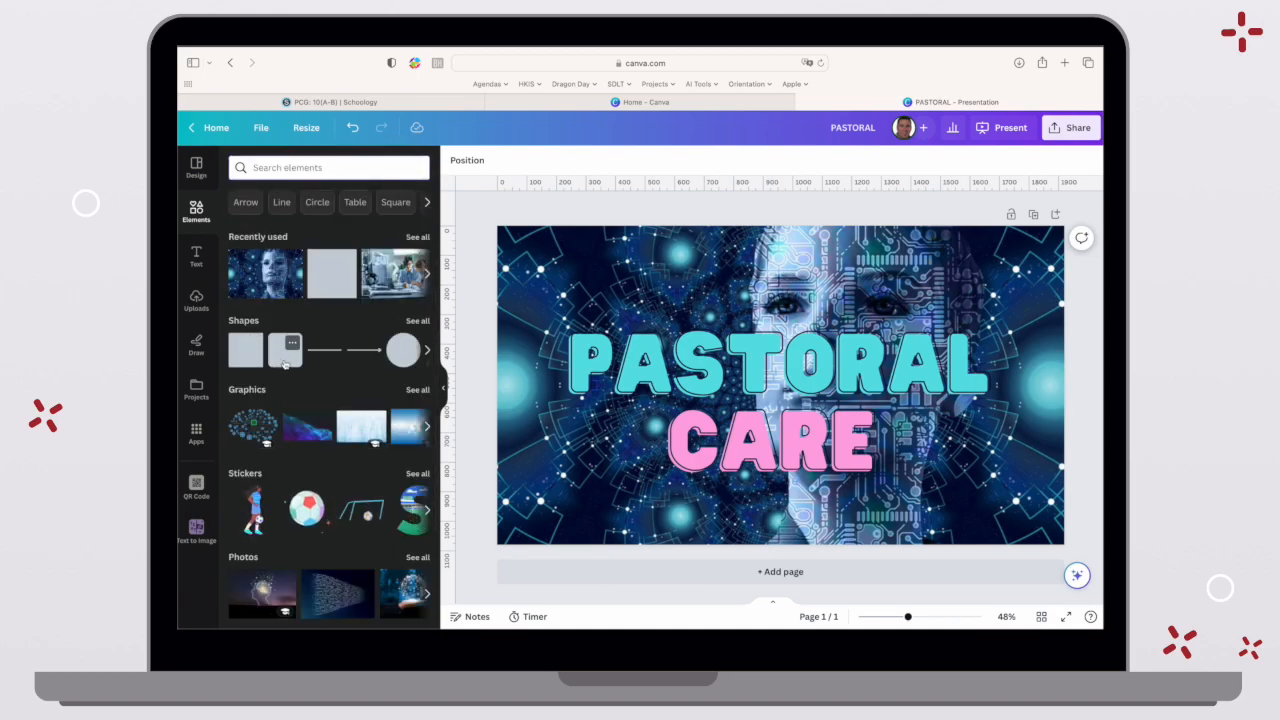
pyautogui.click(245, 355)
pyautogui.click(808, 422)
pyautogui.moveTo(808, 422); pyautogui.dragTo(668, 347)
# Step: Color the square with the HKIS Brand Kit yellow and stretch it into a wide bar across the text
pyautogui.click(518, 163)
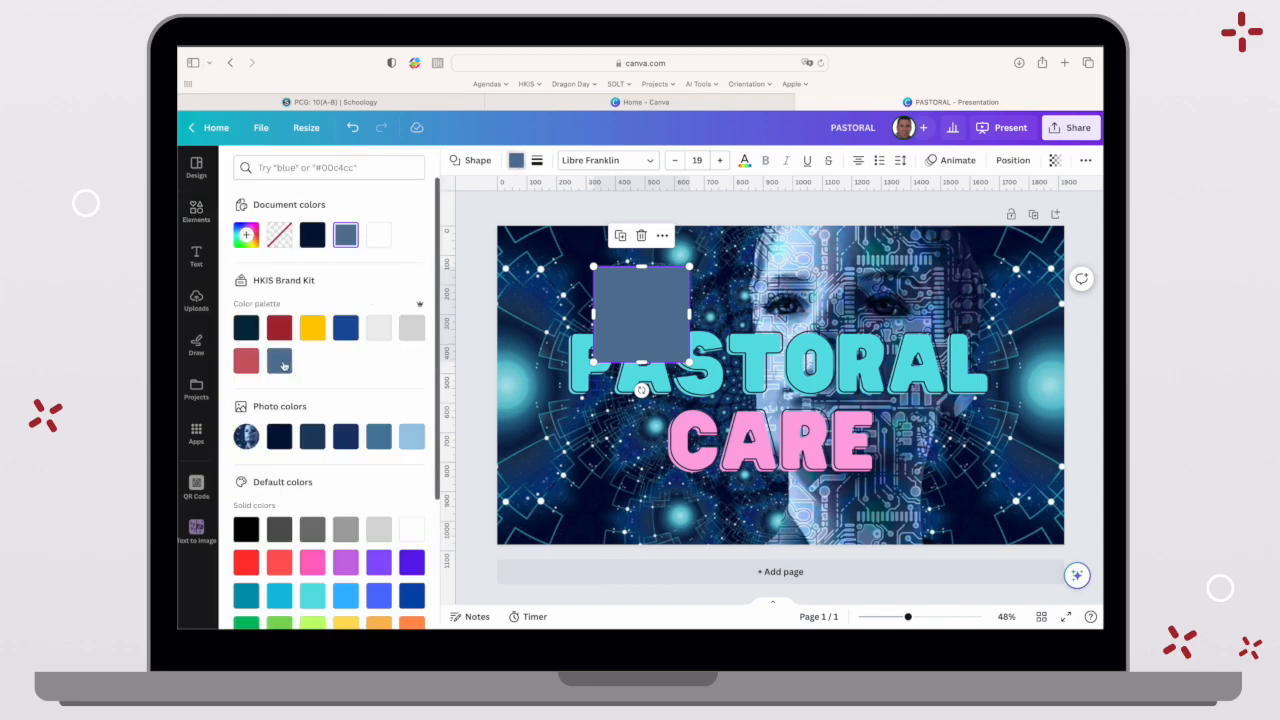
pyautogui.click(312, 327)
pyautogui.moveTo(625, 351); pyautogui.dragTo(554, 431)
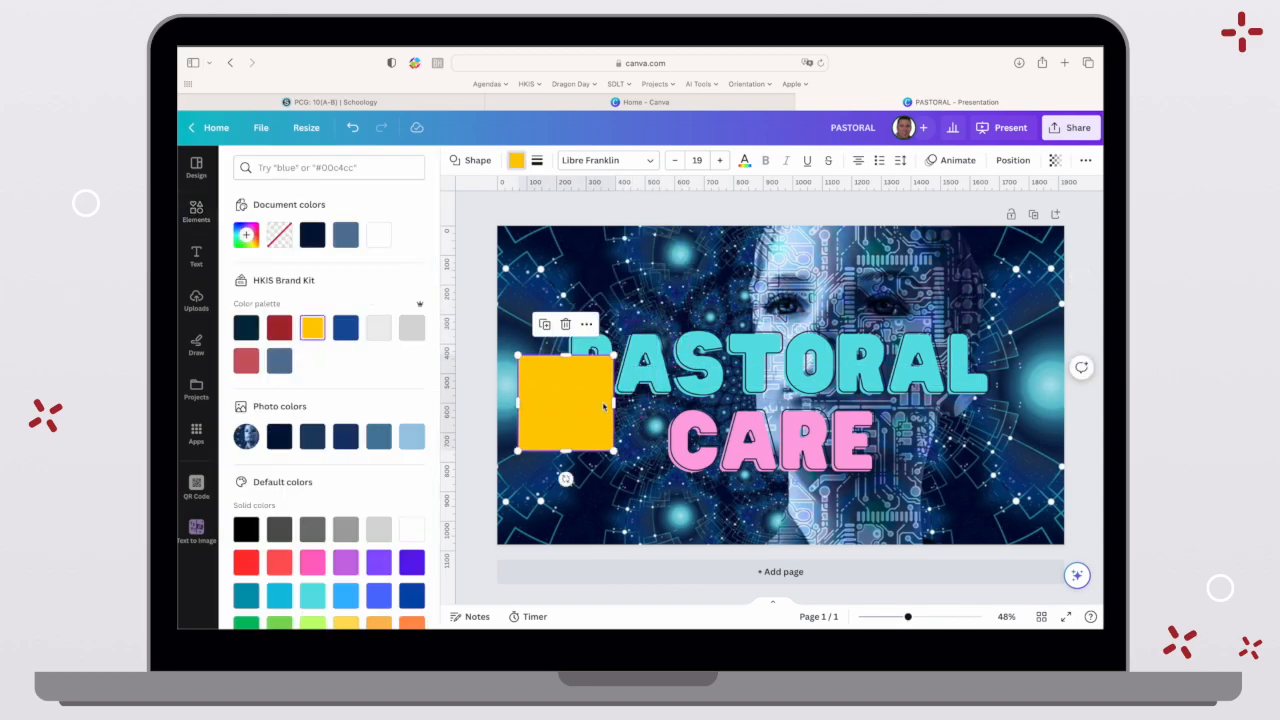
pyautogui.moveTo(613, 402); pyautogui.dragTo(1042, 434)
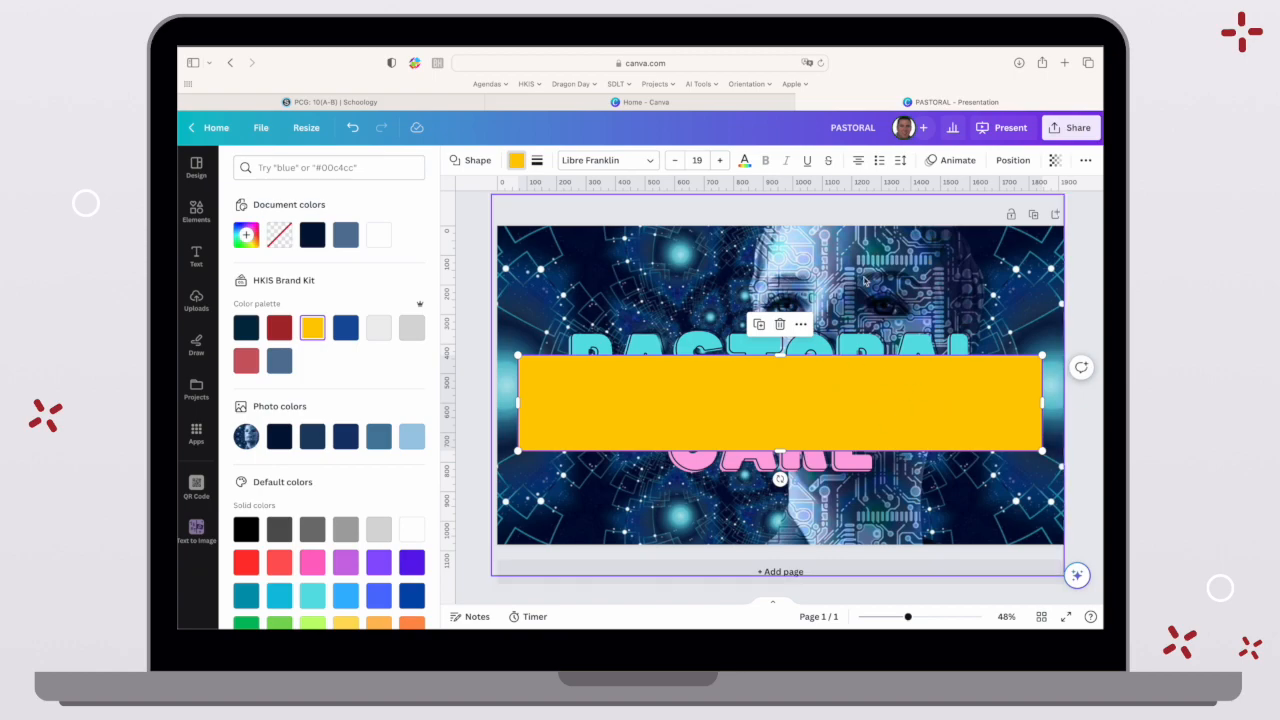
# Step: Send the yellow bar backward two layers so it sits behind both "PASTORAL" and "CARE"
pyautogui.rightClick(822, 408)
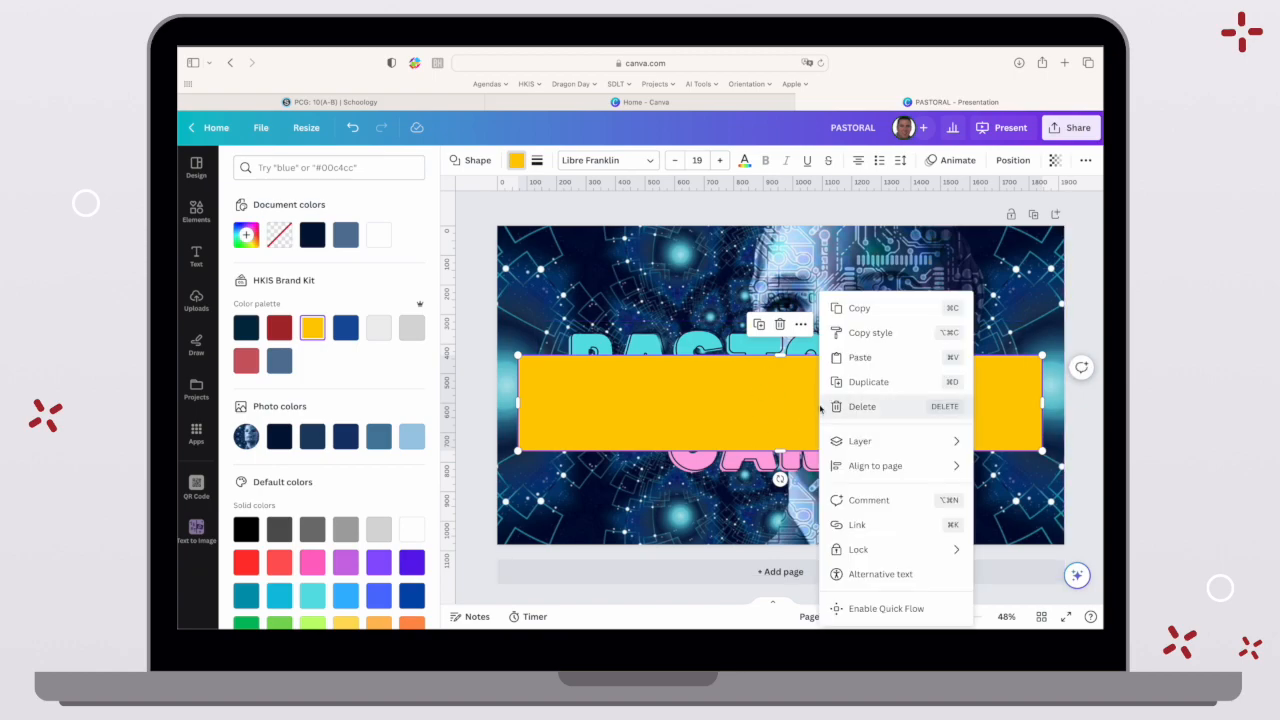
pyautogui.moveTo(877, 443)
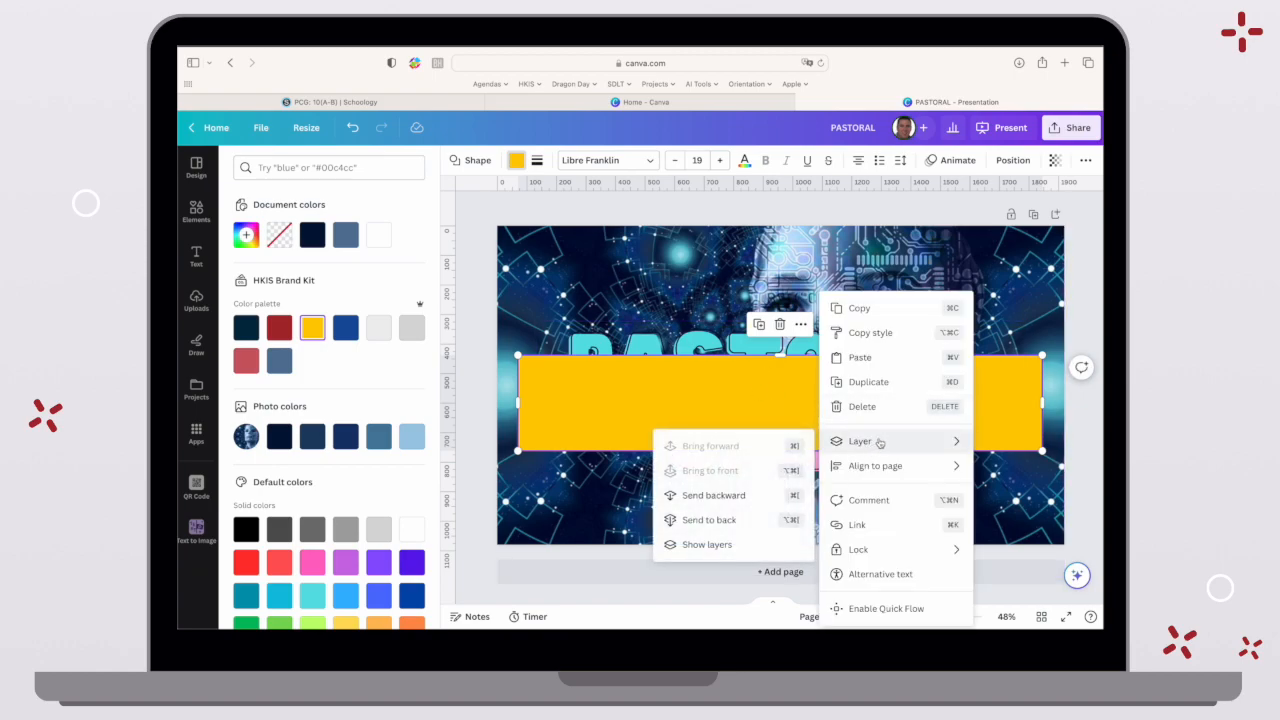
pyautogui.click(712, 496)
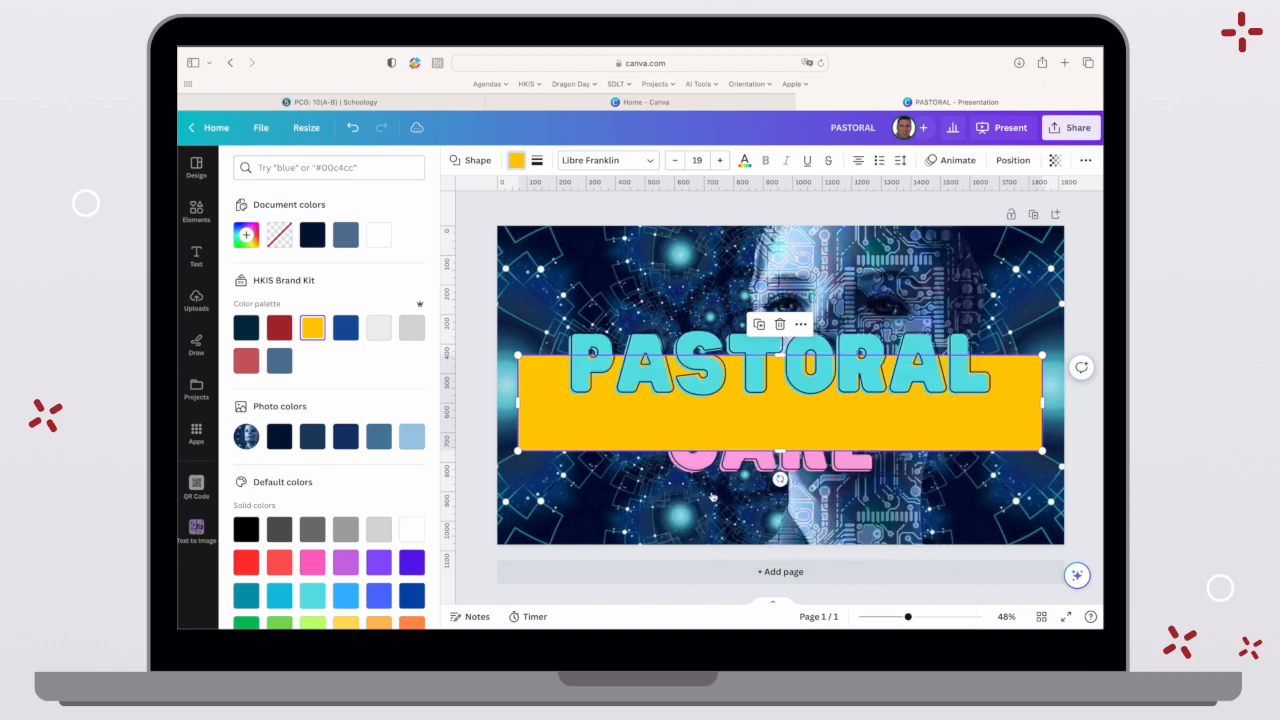
pyautogui.rightClick(1026, 396)
pyautogui.moveTo(950, 443)
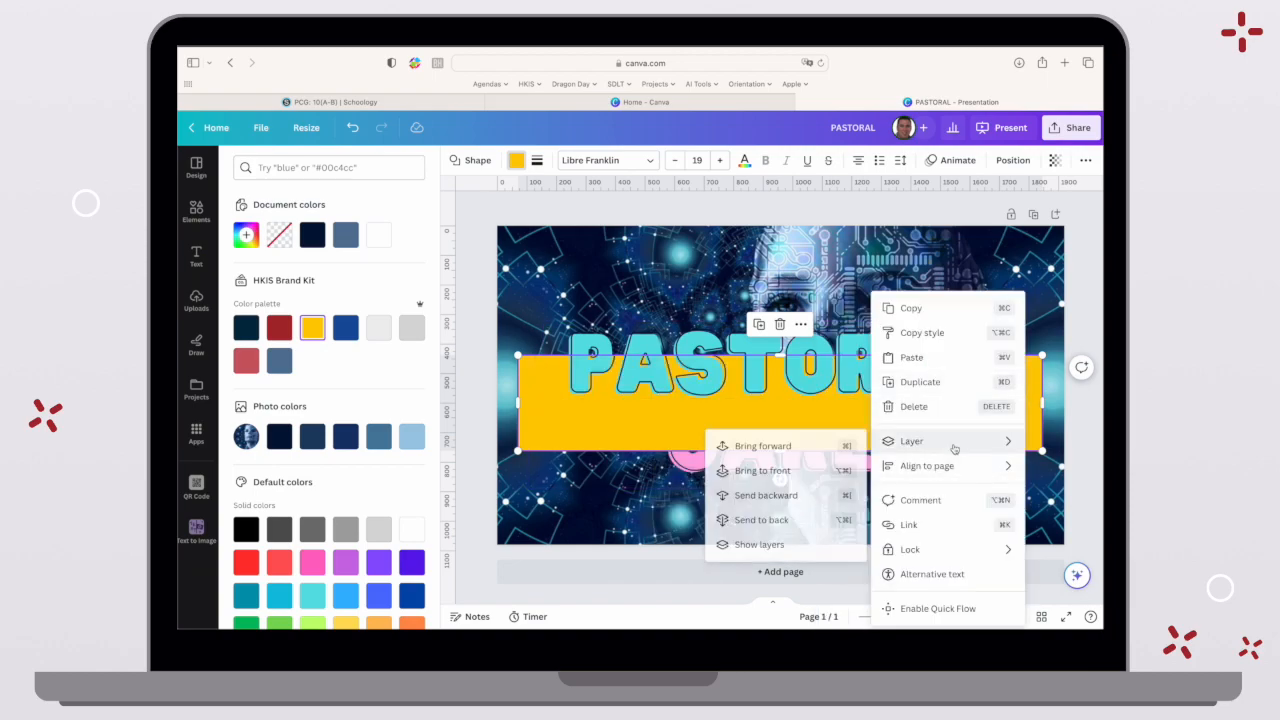
pyautogui.click(785, 496)
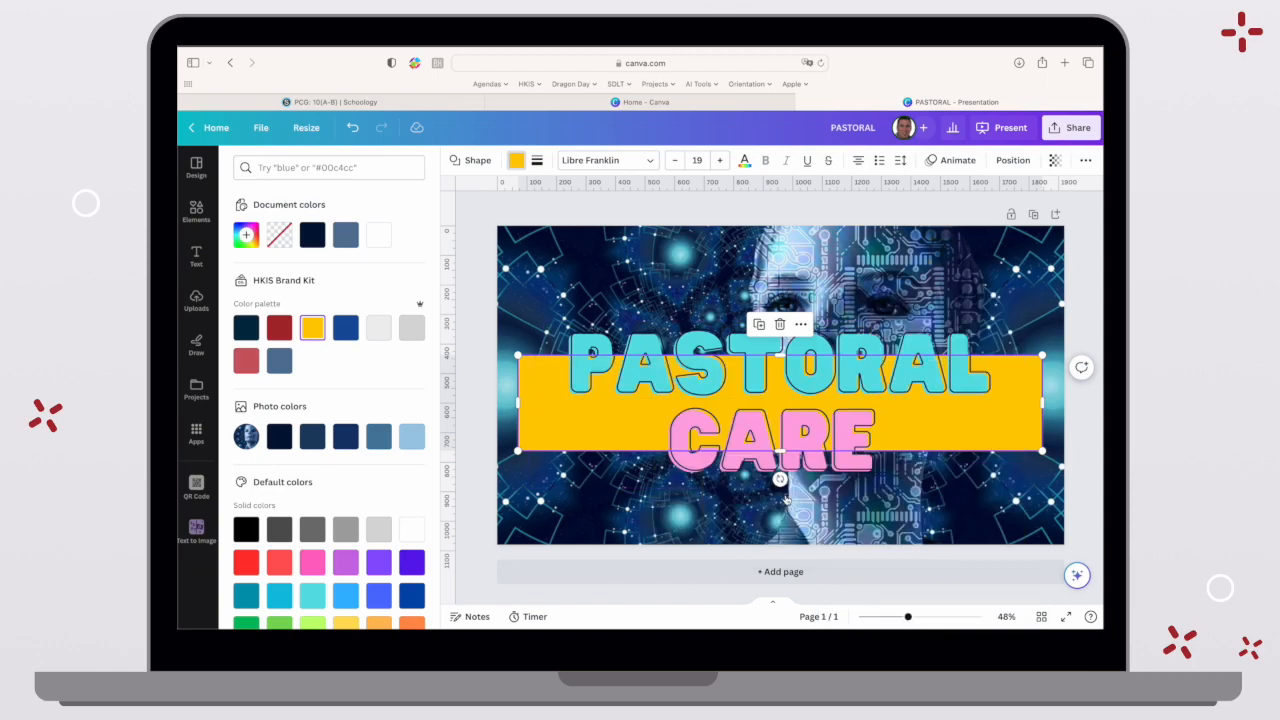
pyautogui.click(1052, 316)
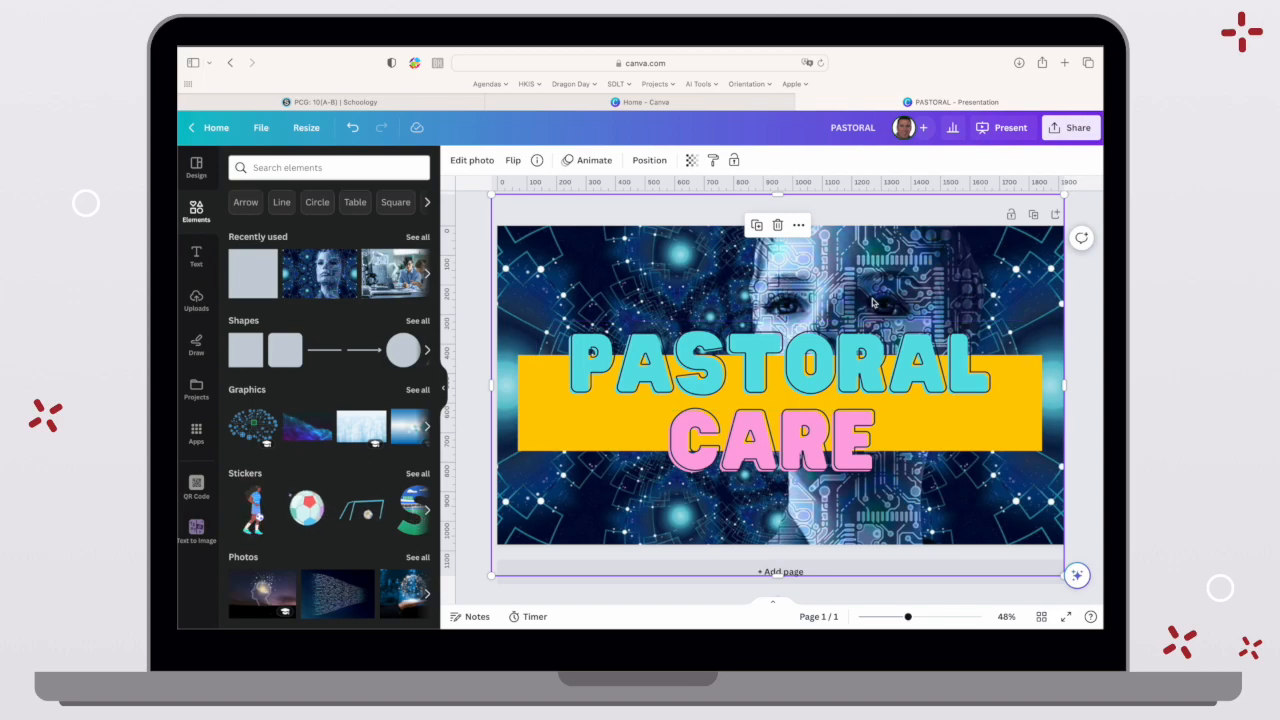
# Step: Review the available download file types and download the banner design as a PNG
pyautogui.click(1075, 133)
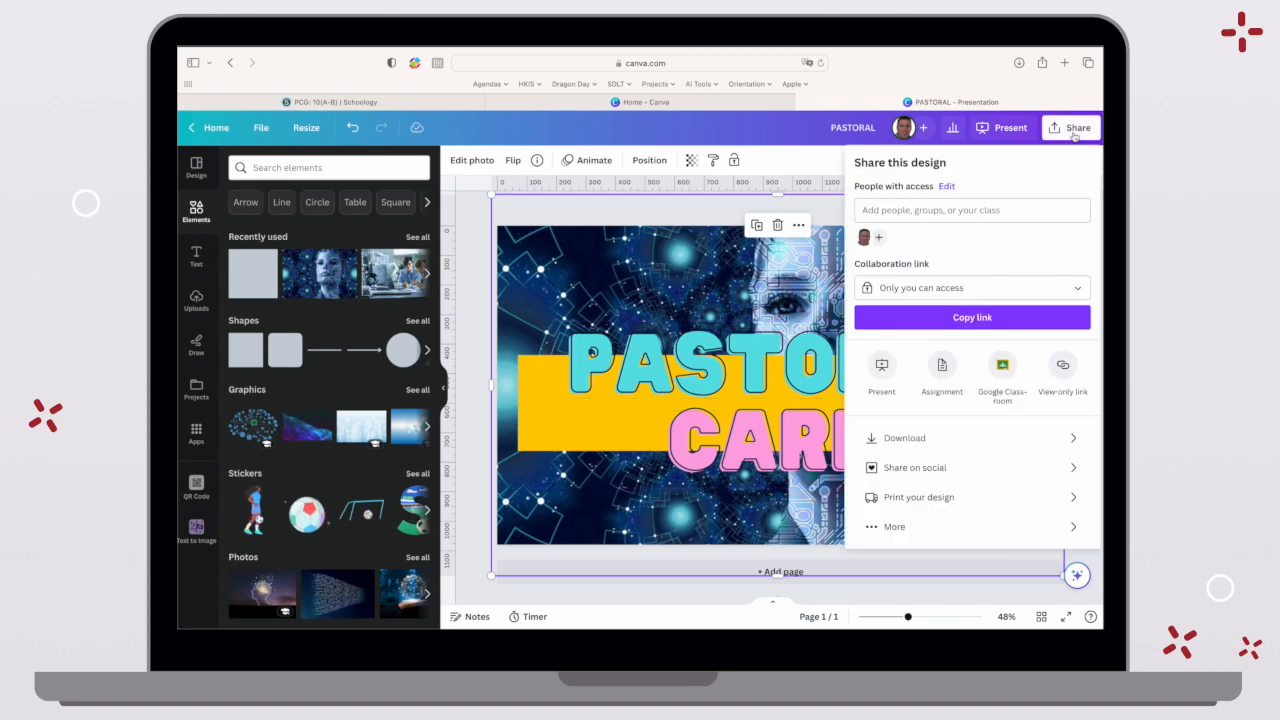
pyautogui.click(984, 442)
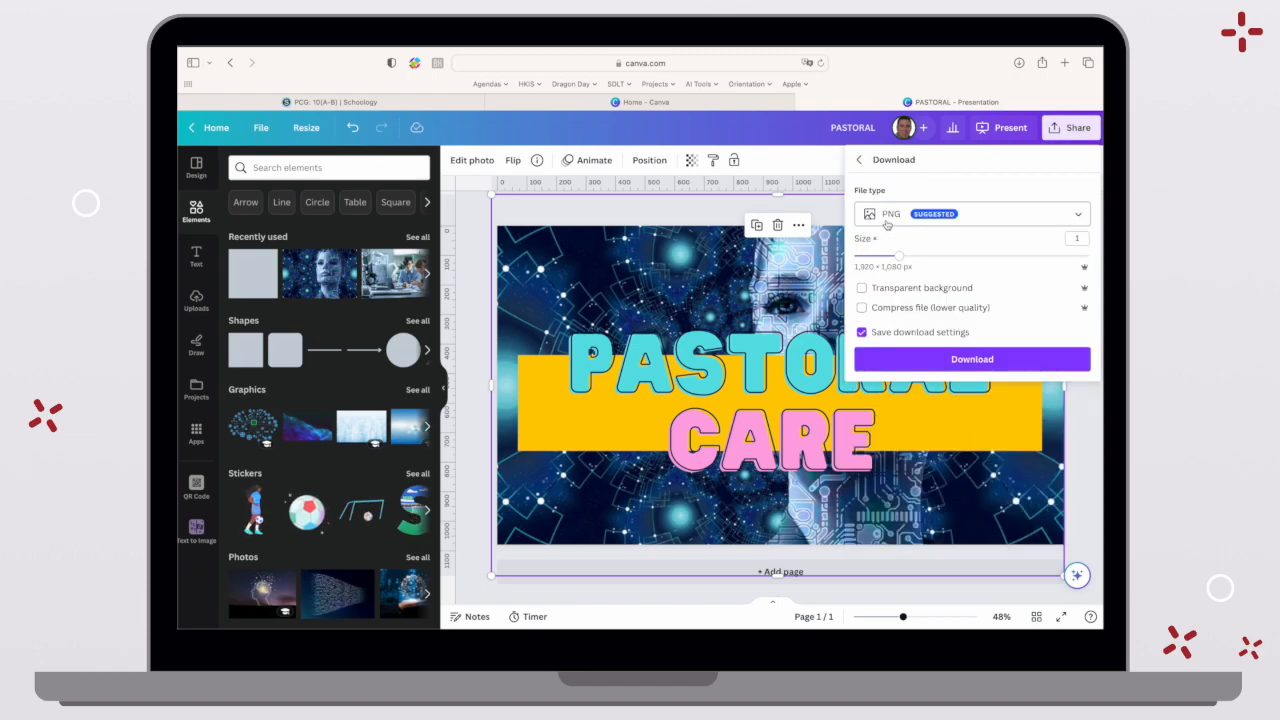
pyautogui.click(952, 218)
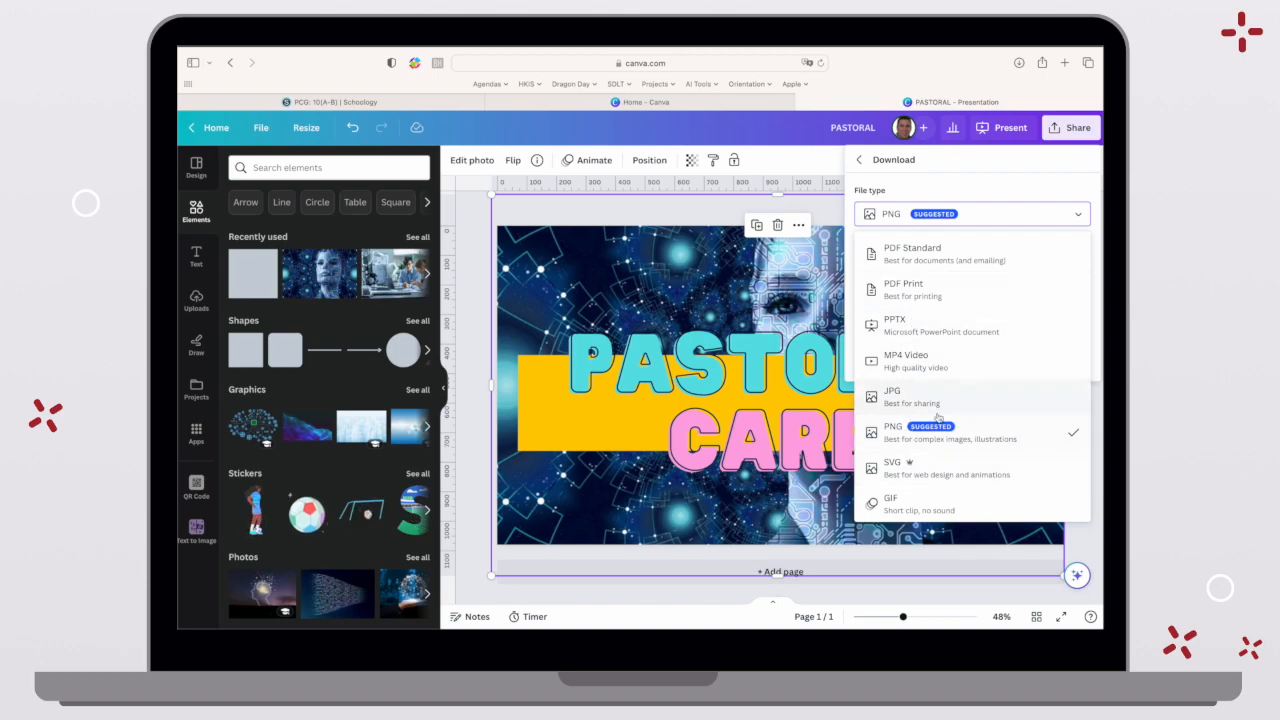
pyautogui.click(1000, 218)
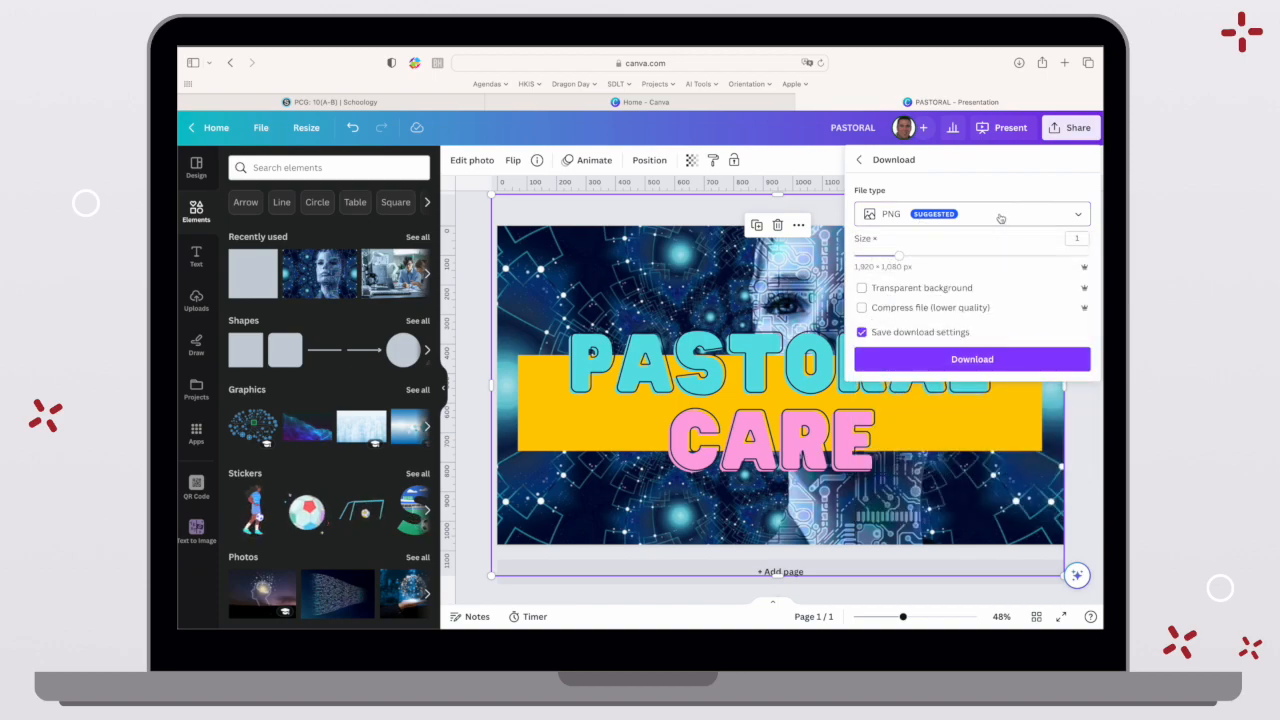
pyautogui.click(978, 224)
pyautogui.click(1074, 136)
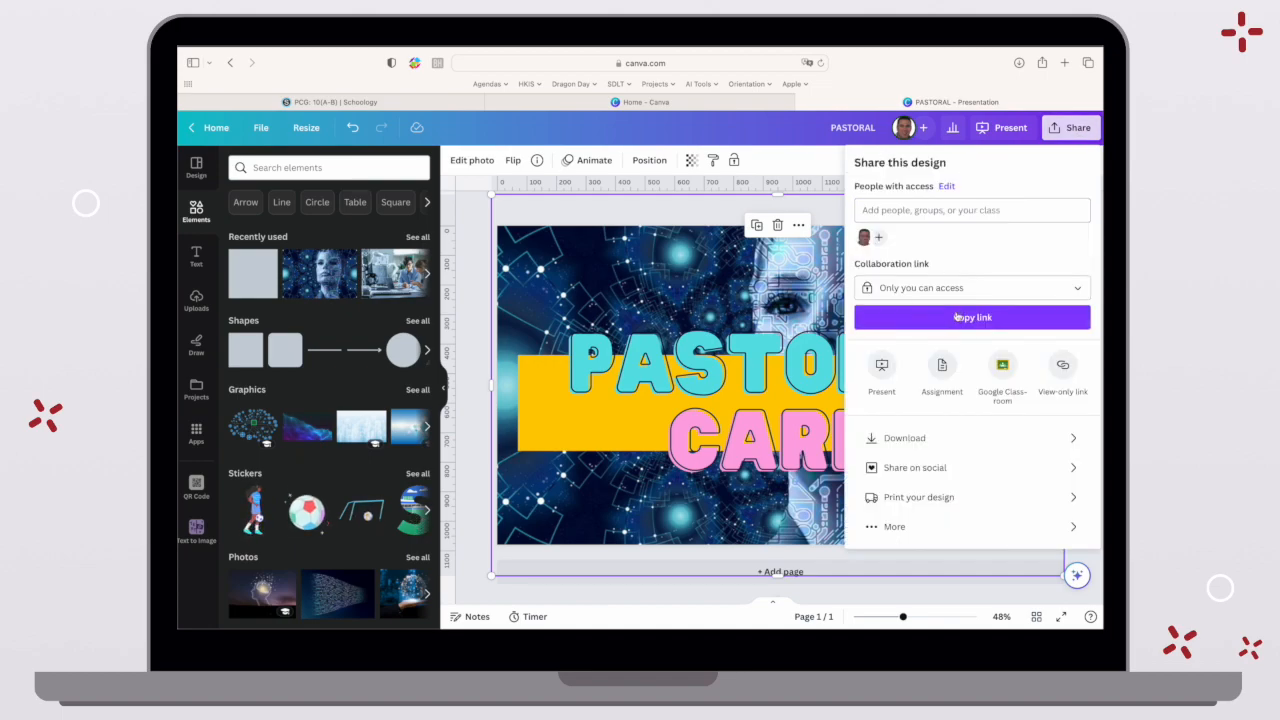
pyautogui.click(933, 440)
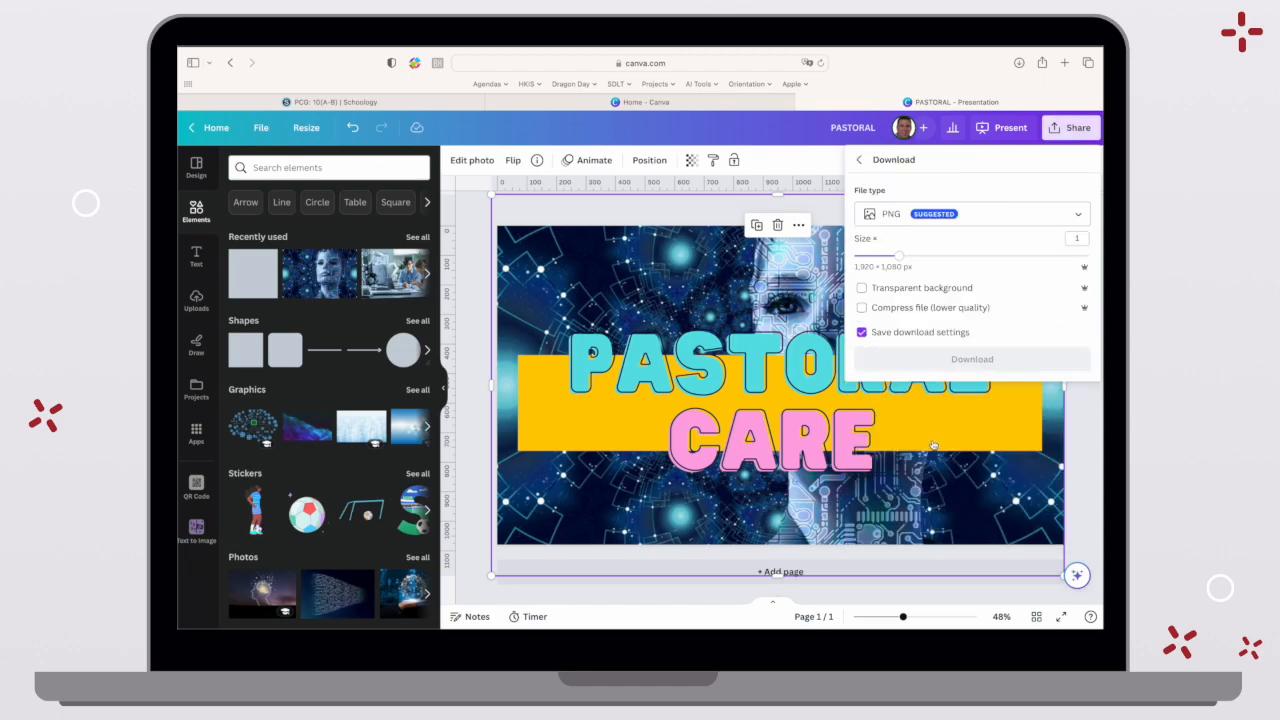
pyautogui.click(917, 360)
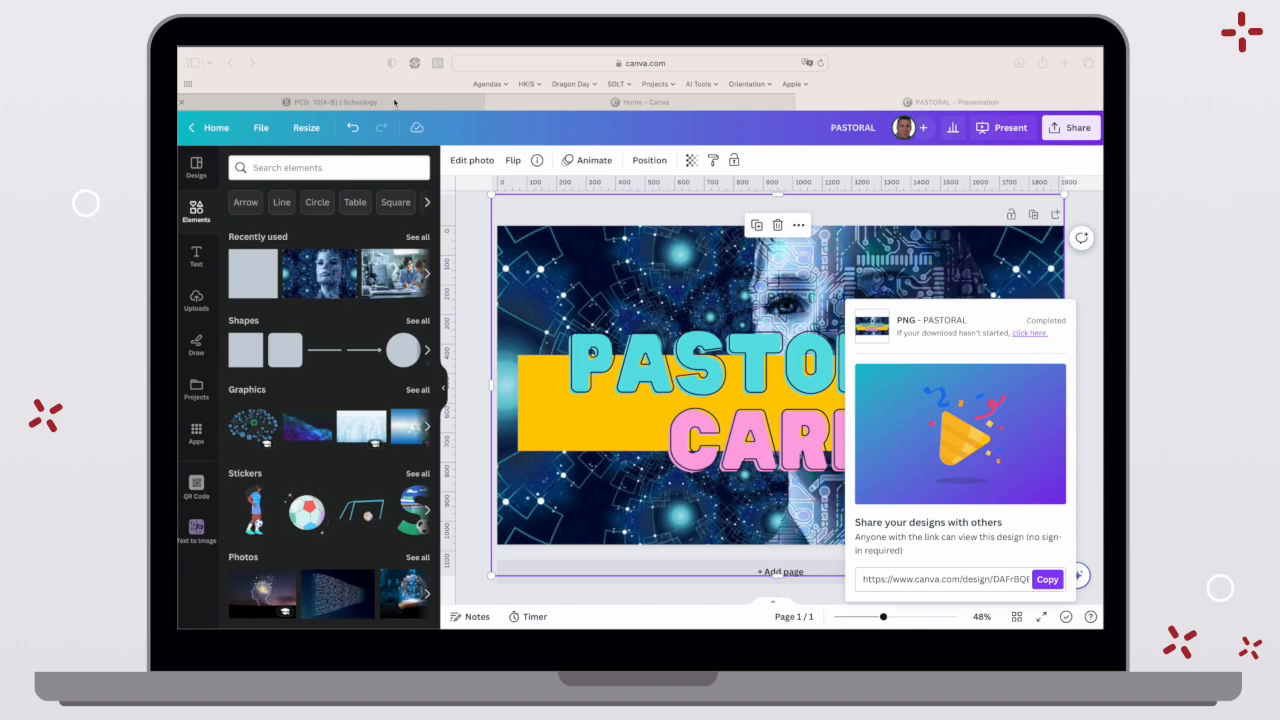
# Step: Switch to Schoology and upload PASTORAL.png from Downloads as the PCG: 10(A-B) course picture
pyautogui.click(394, 102)
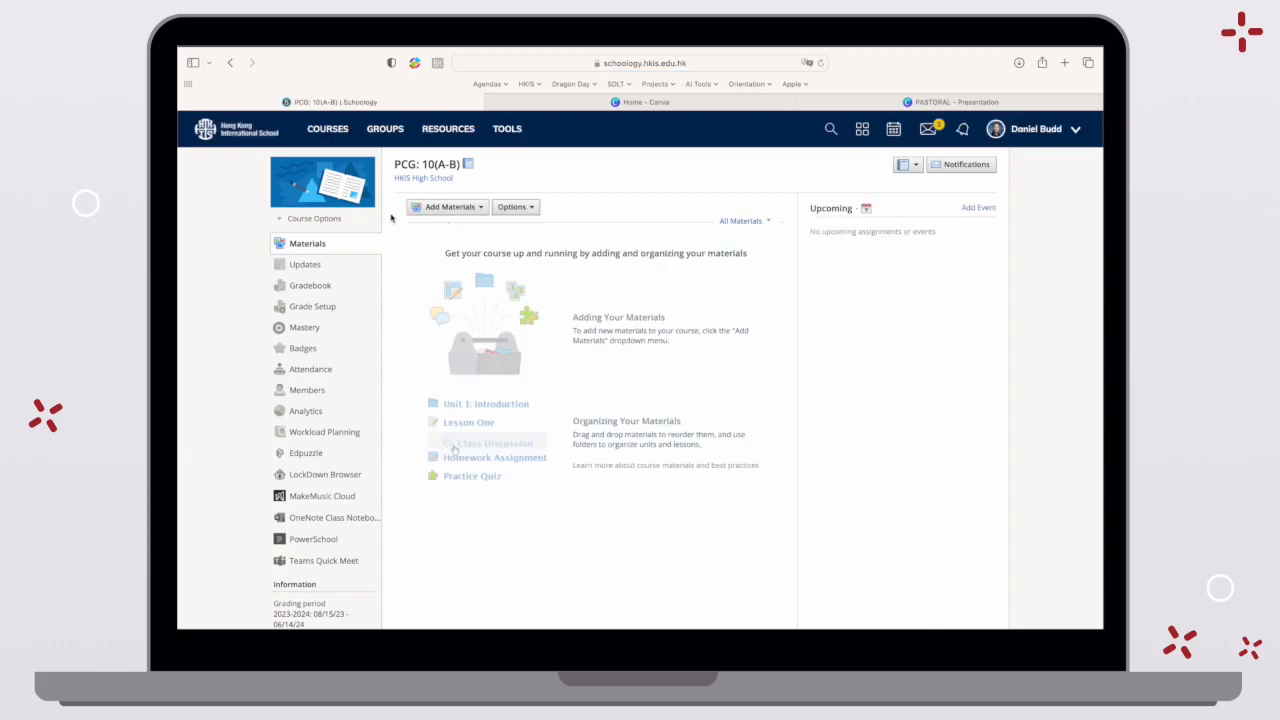
pyautogui.click(344, 168)
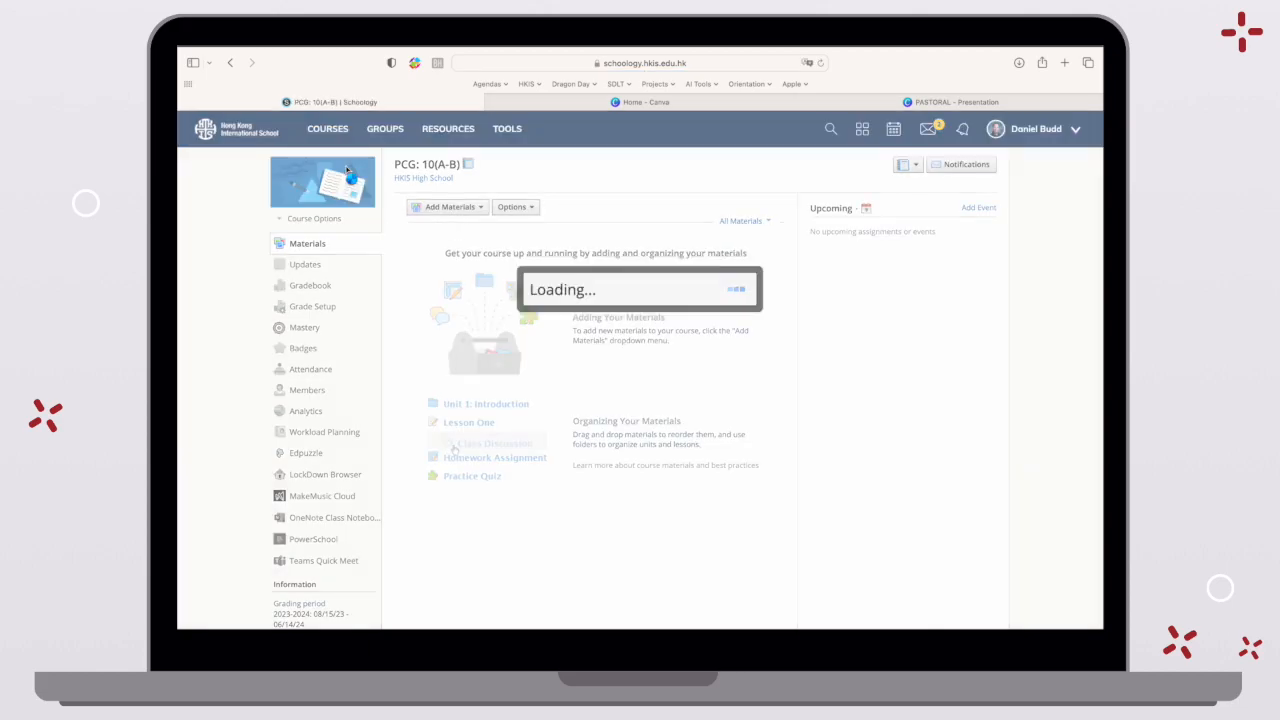
pyautogui.click(553, 219)
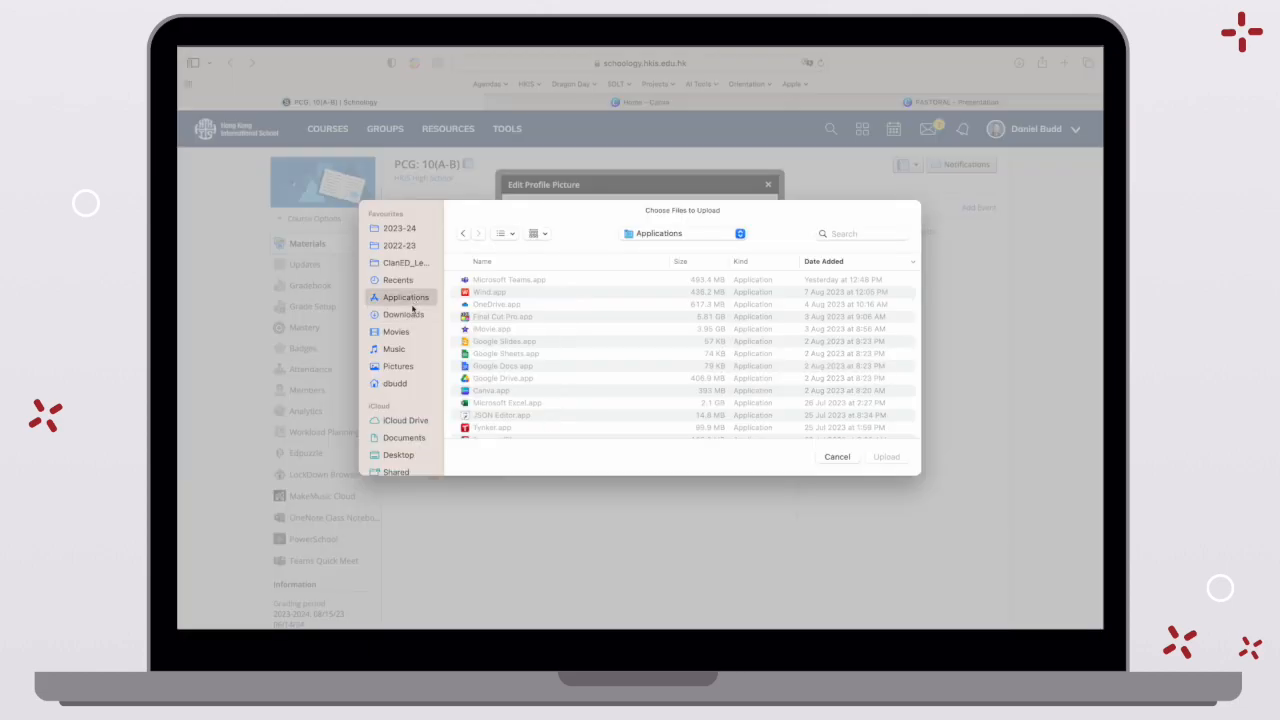
pyautogui.click(401, 316)
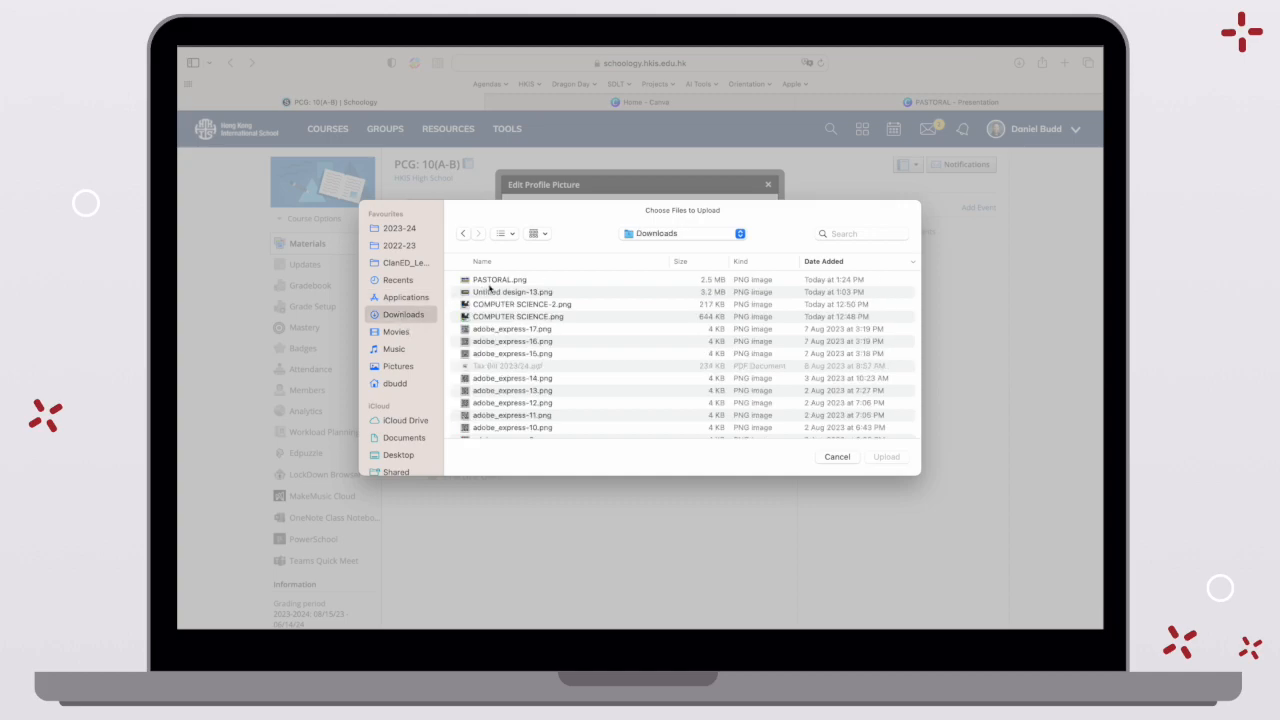
pyautogui.click(497, 281)
pyautogui.click(886, 457)
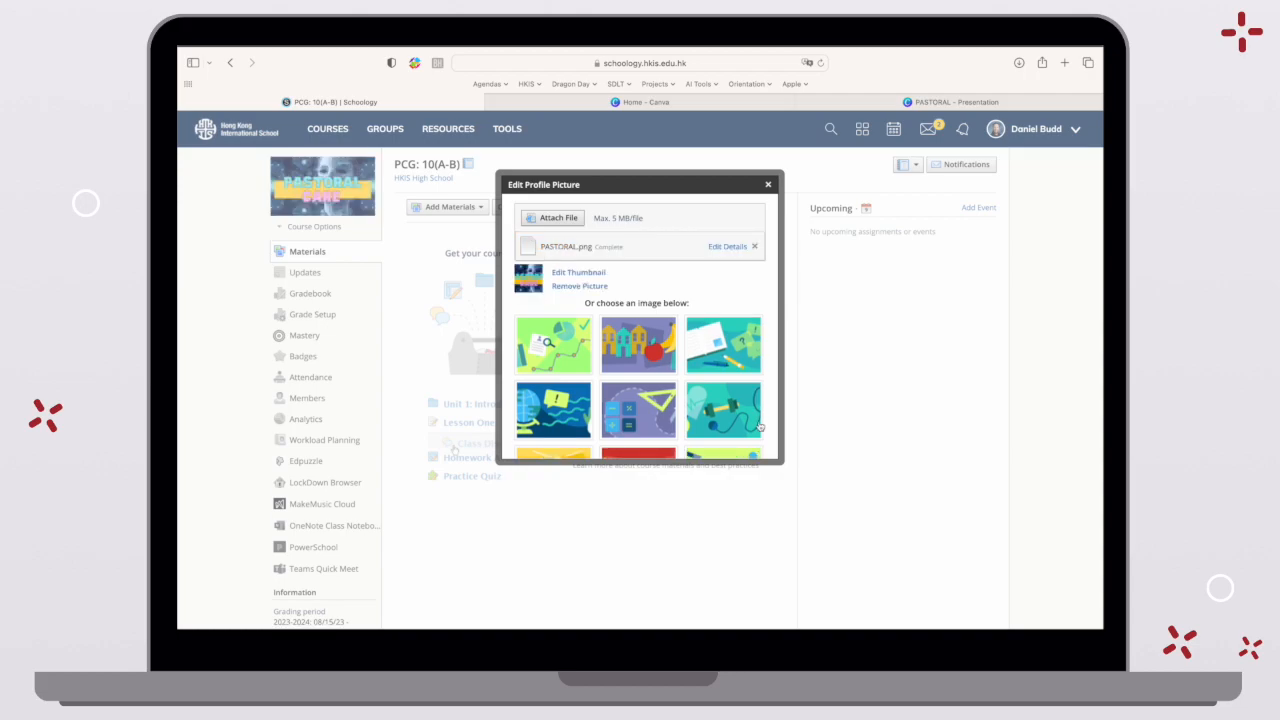
pyautogui.click(768, 185)
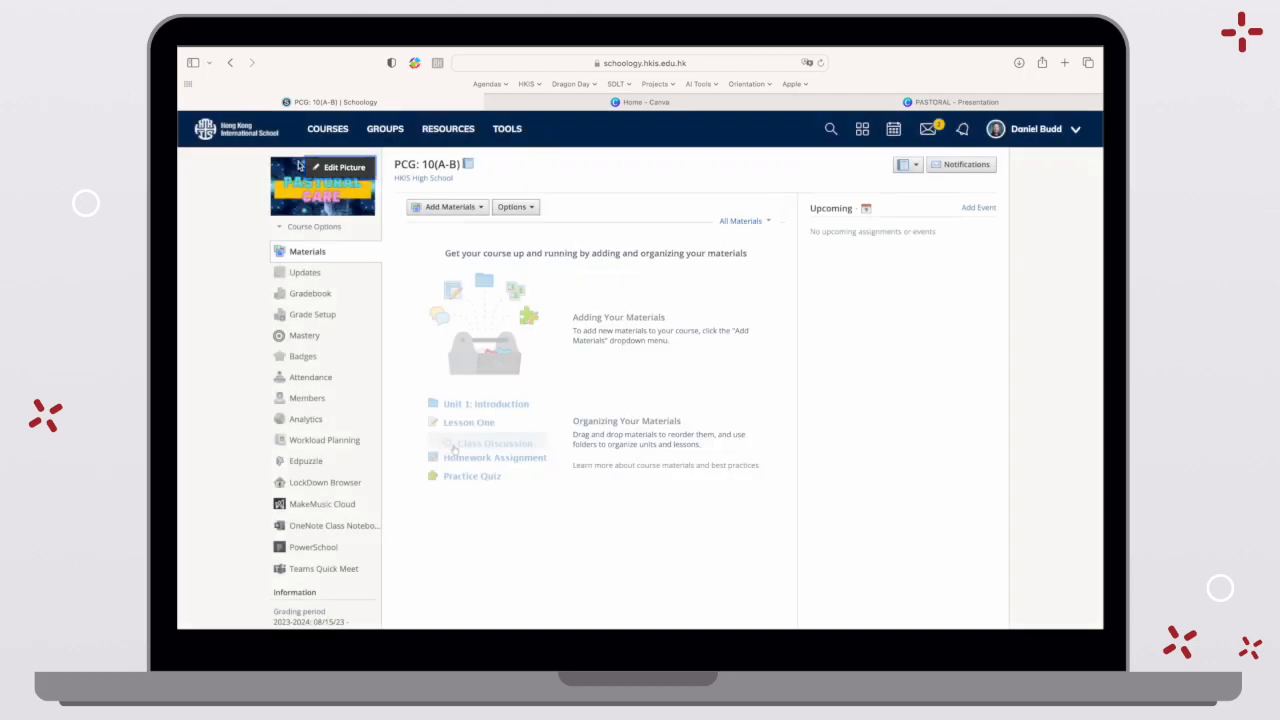
# Step: Check the banner on the PCG 10(A-B) card in the Schoology course list and open that course
pyautogui.click(328, 128)
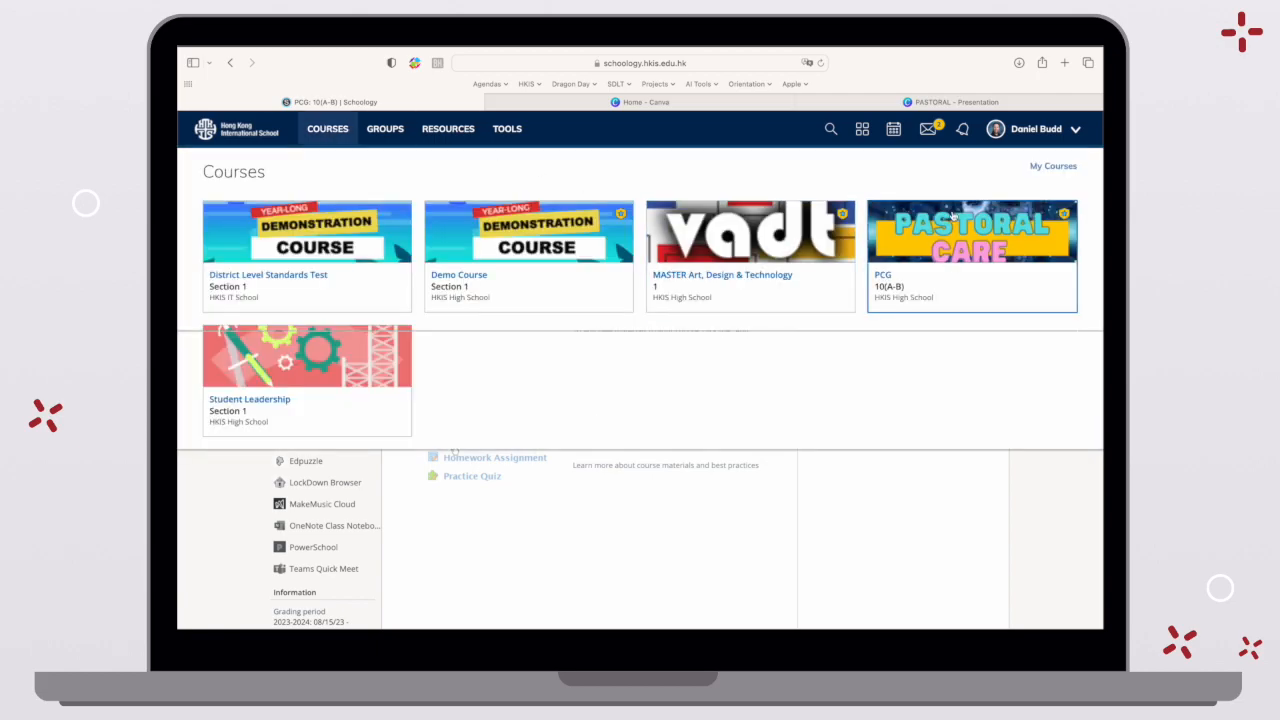
pyautogui.click(935, 101)
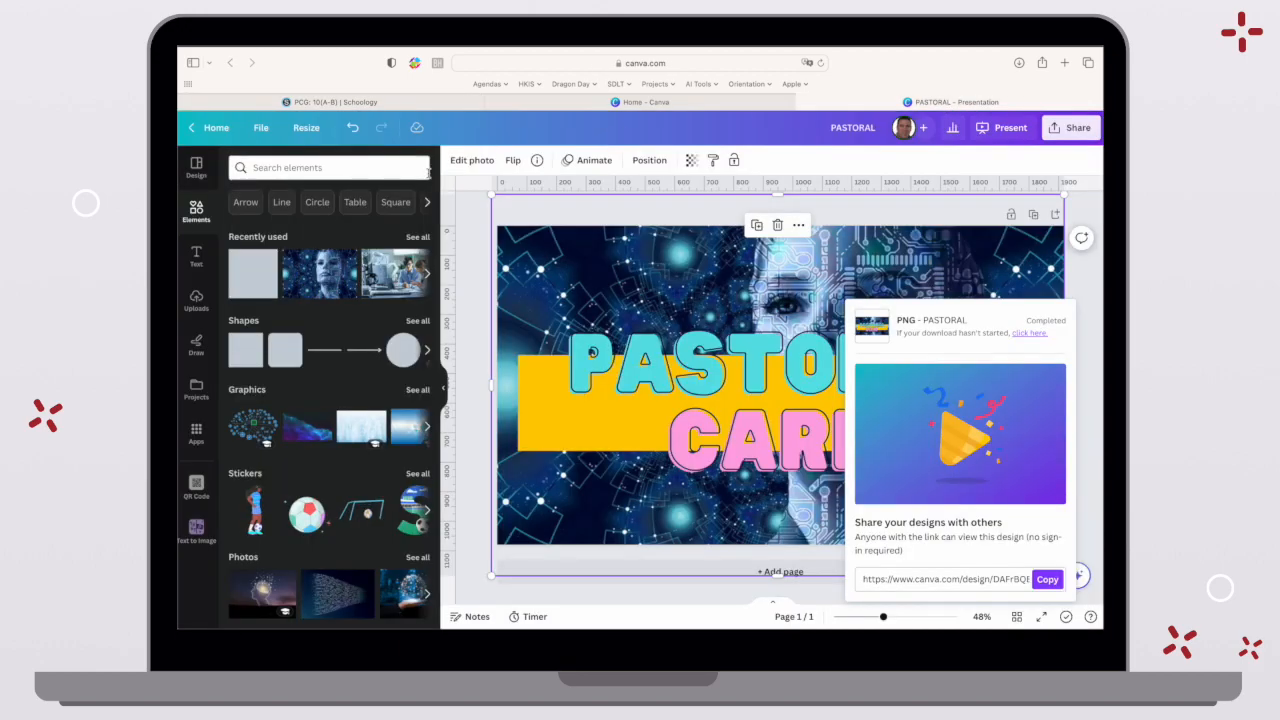
pyautogui.click(330, 101)
pyautogui.click(888, 272)
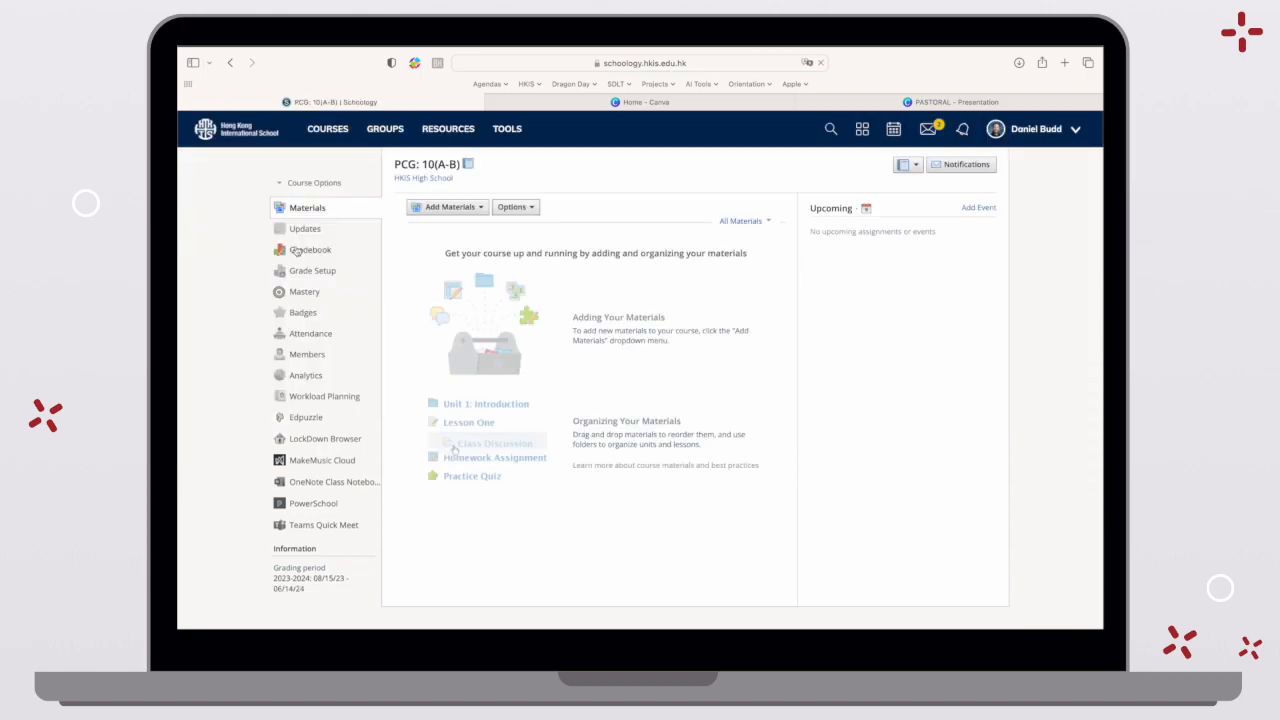